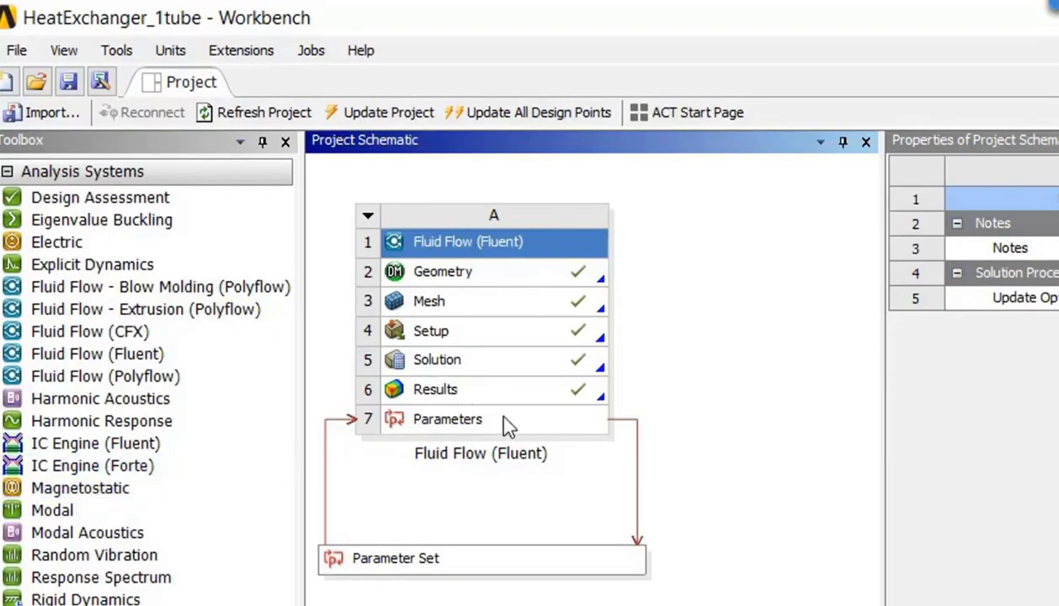
Step: In the Parameter Set, add design point DP 1 with shell inlet velocity 0.001 and temperature 350
double_click(488, 561)
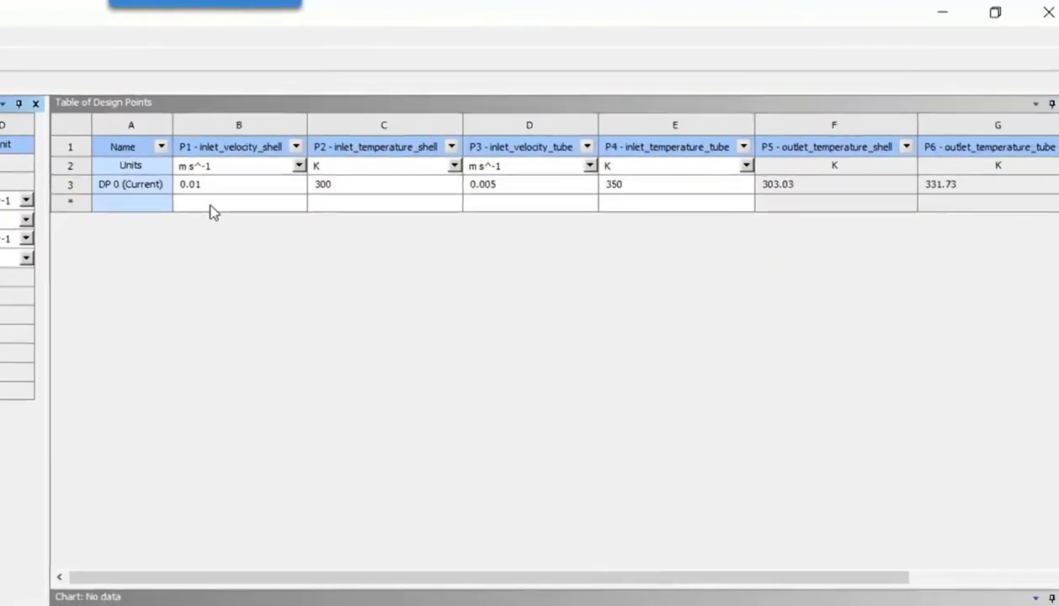
click(202, 202)
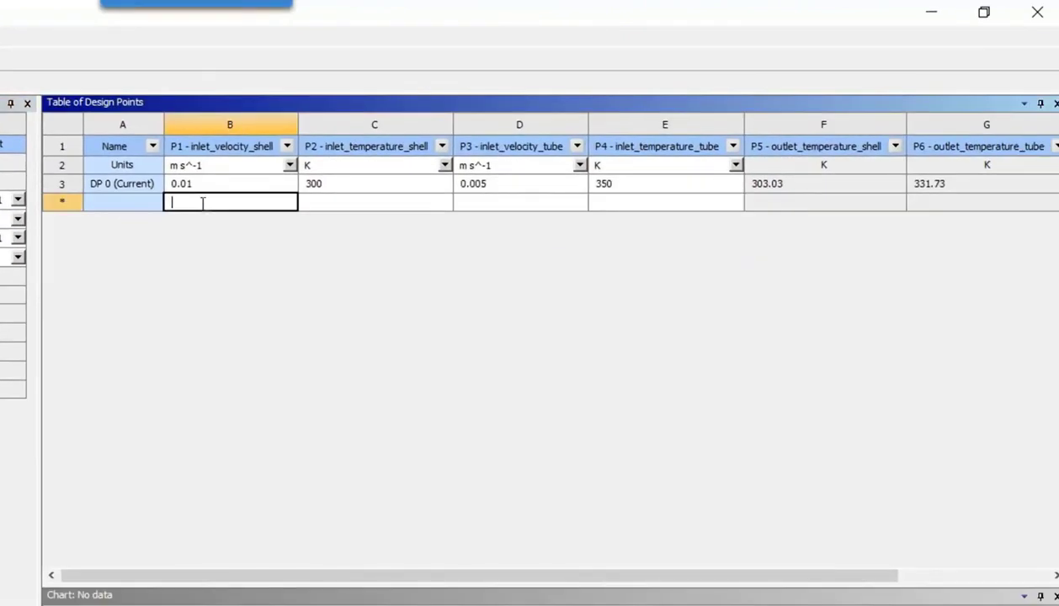
text(0.001)
click(320, 203)
text(350)
key(Return)
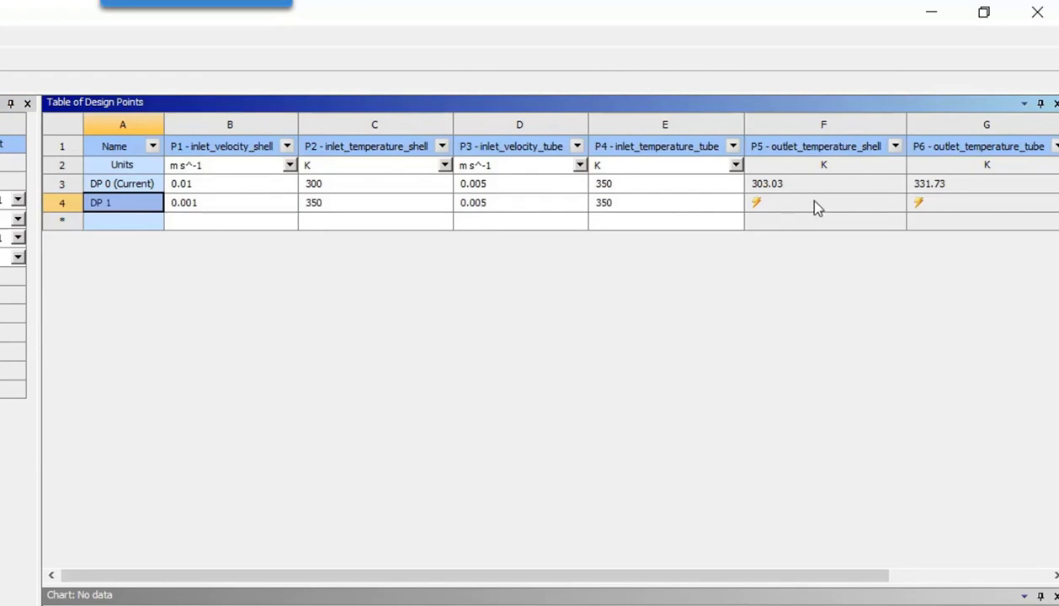
right_click(168, 203)
Step: Delete DP 1, launch the Setup in Fluent with default settings, and rotate the mesh
click(315, 386)
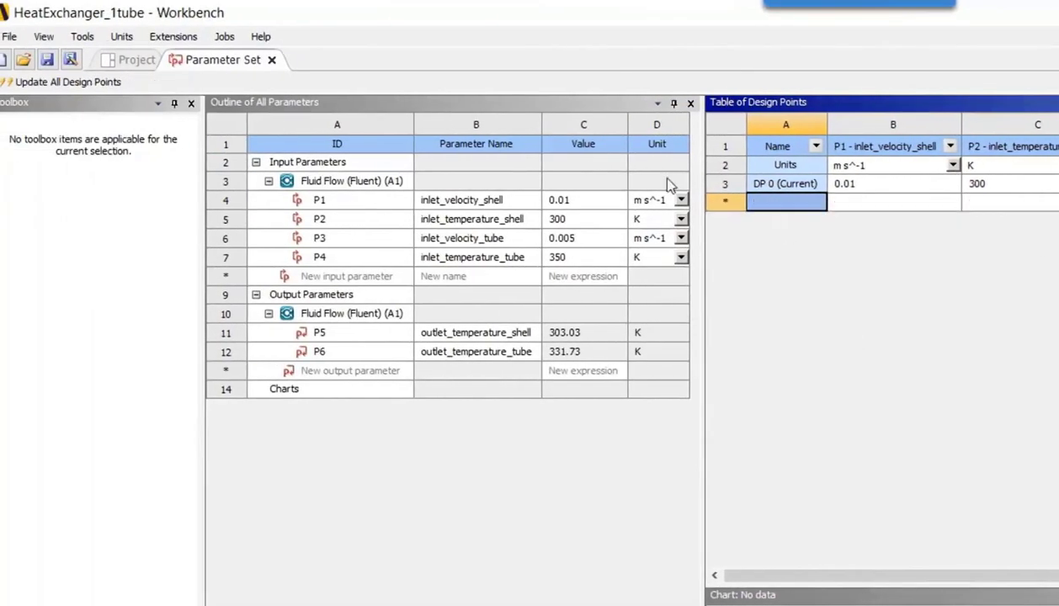
click(135, 60)
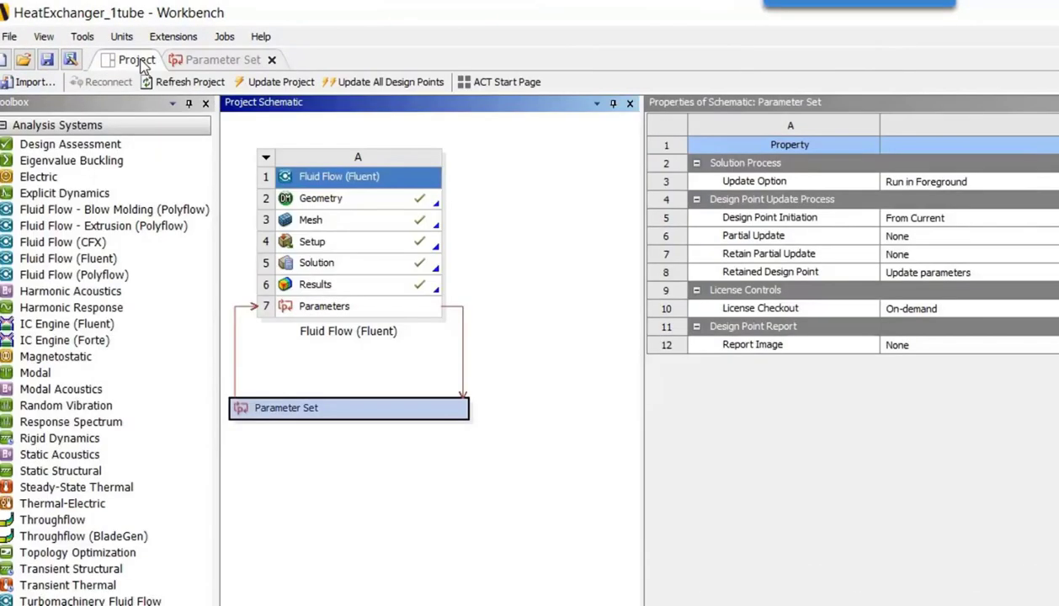
click(312, 231)
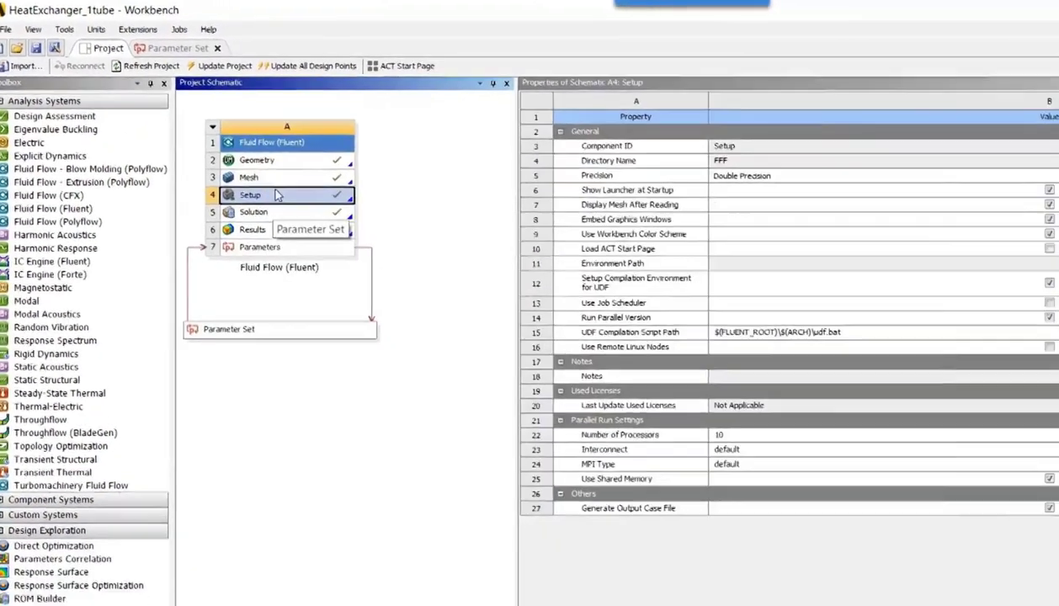
double_click(278, 195)
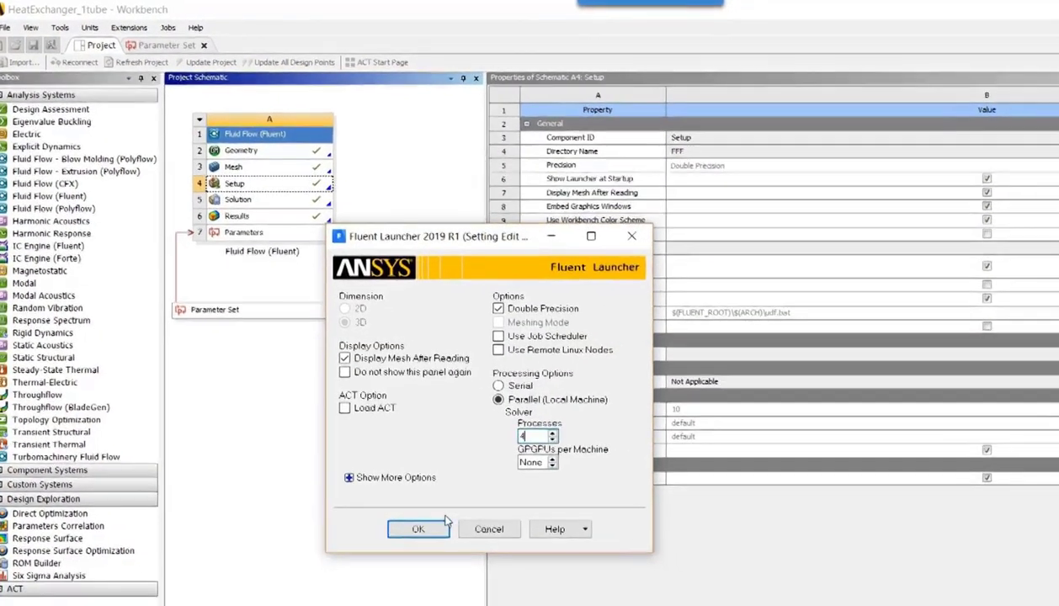
click(435, 550)
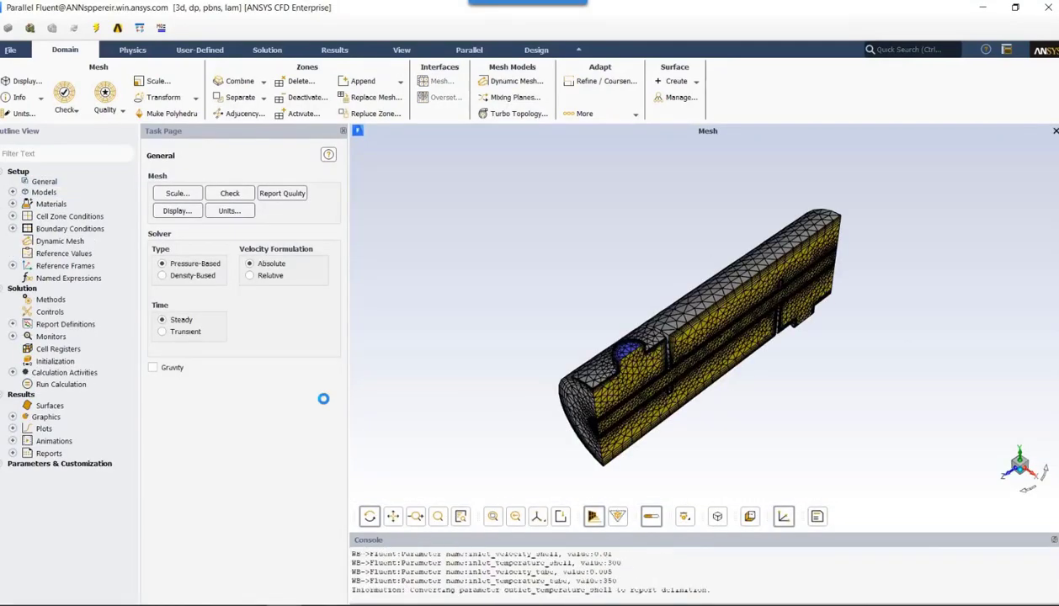
drag(572, 419, 477, 314)
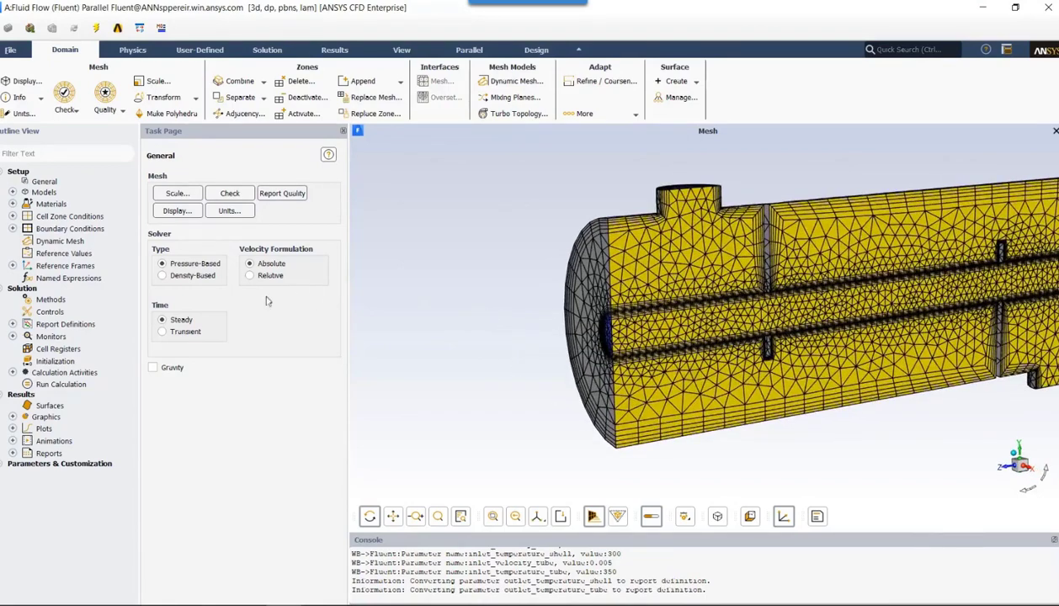
click(12, 229)
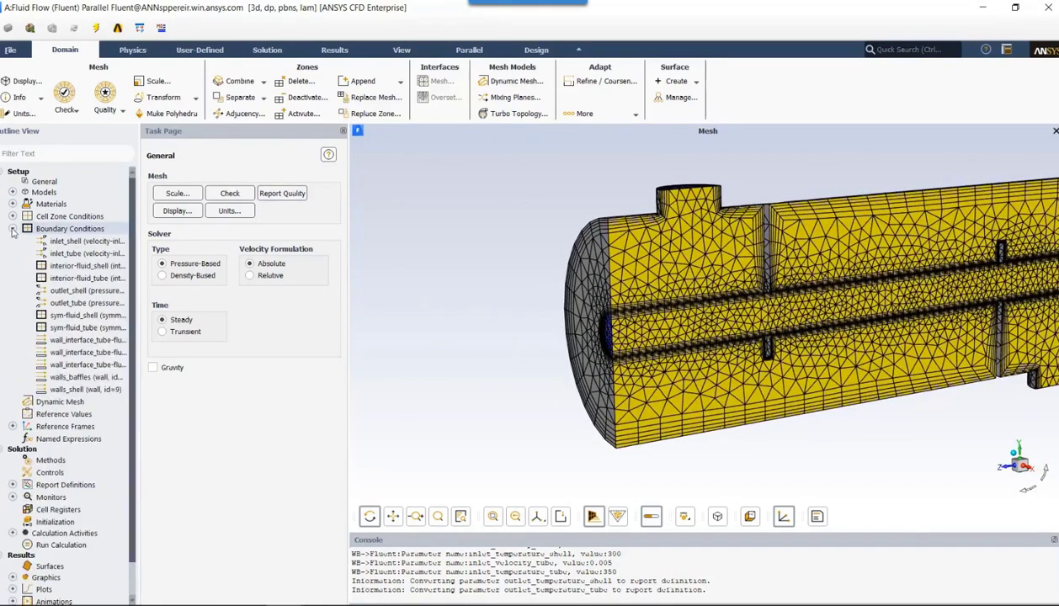
double_click(72, 242)
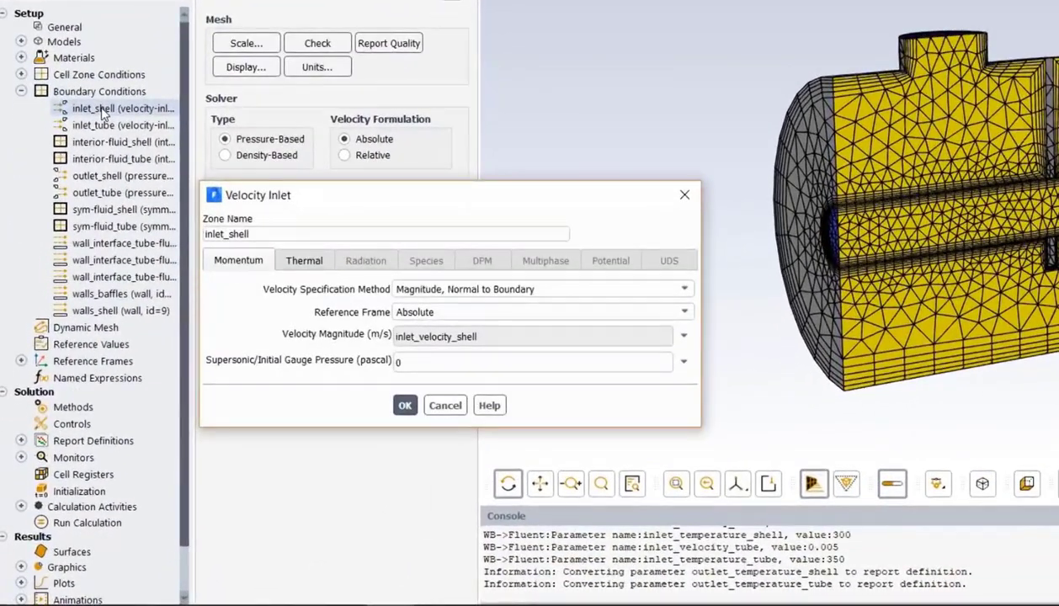
click(683, 337)
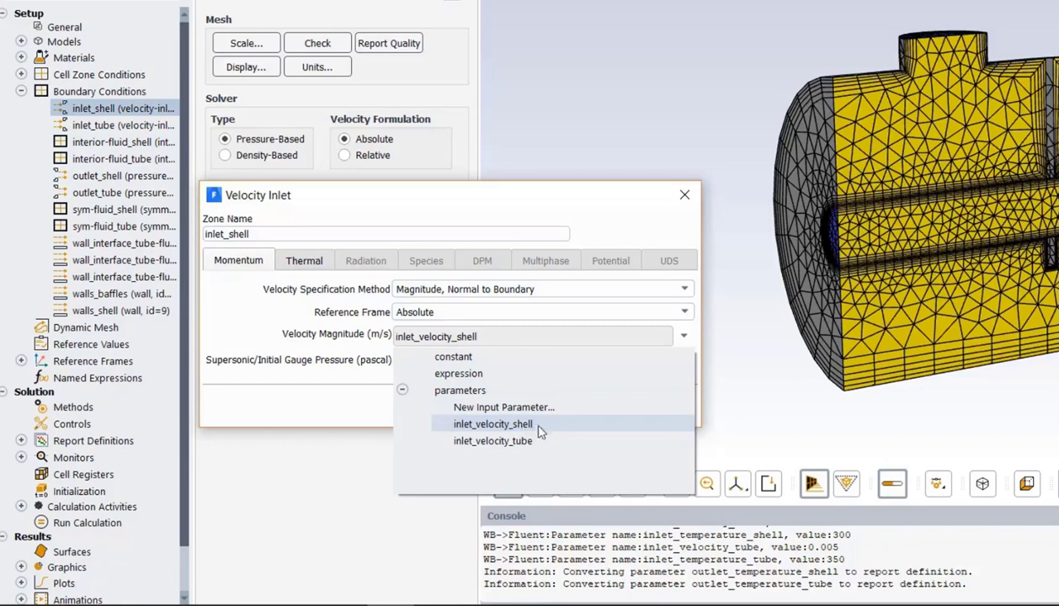
click(589, 427)
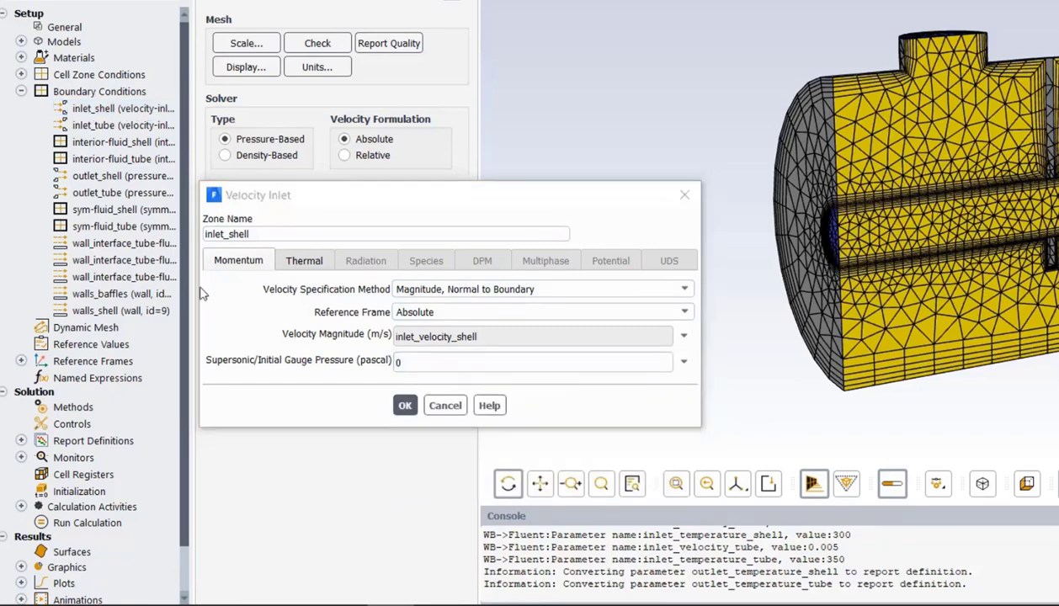
click(21, 440)
double_click(118, 457)
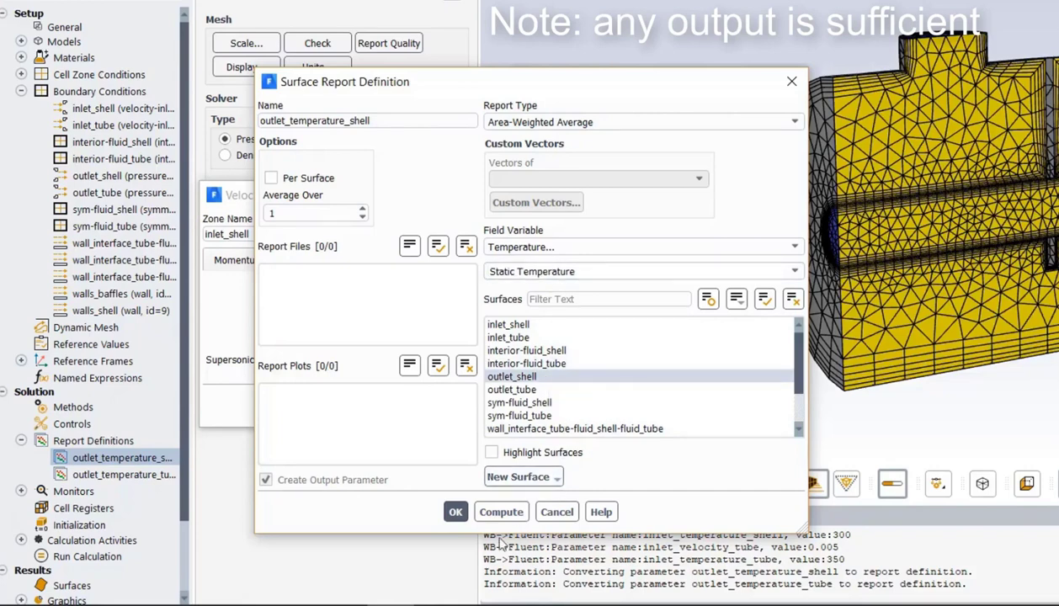
click(456, 512)
Step: Close the Velocity Inlet settings and expand the Models list in the tree
click(405, 405)
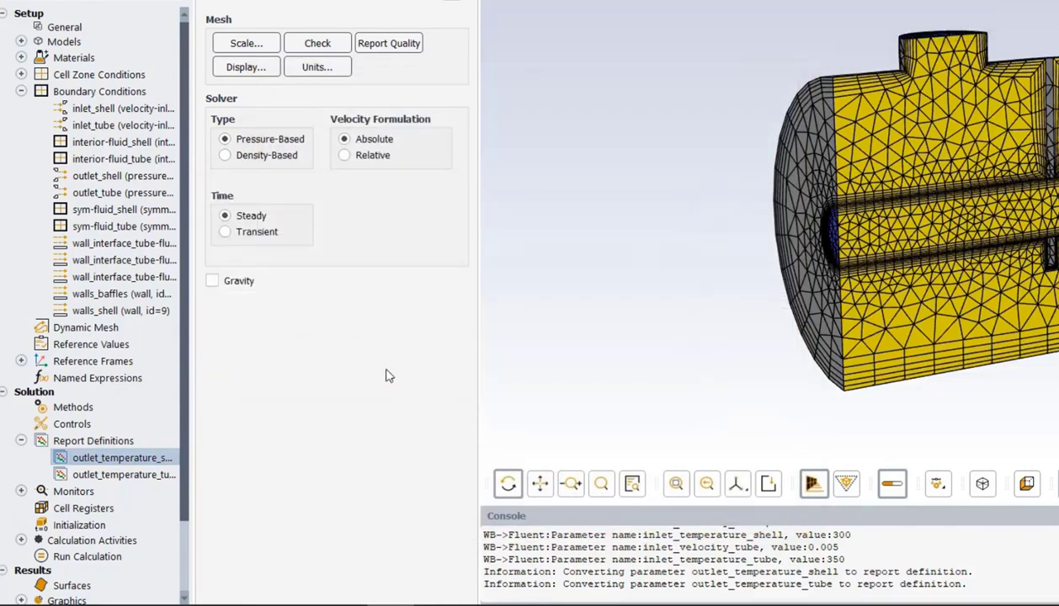
click(21, 91)
click(21, 41)
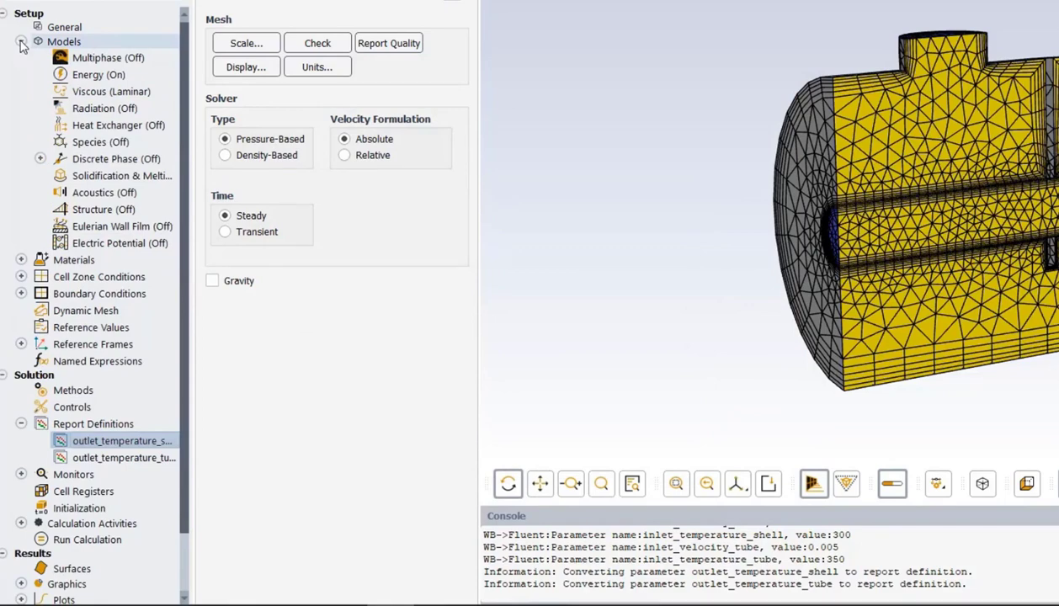
click(101, 75)
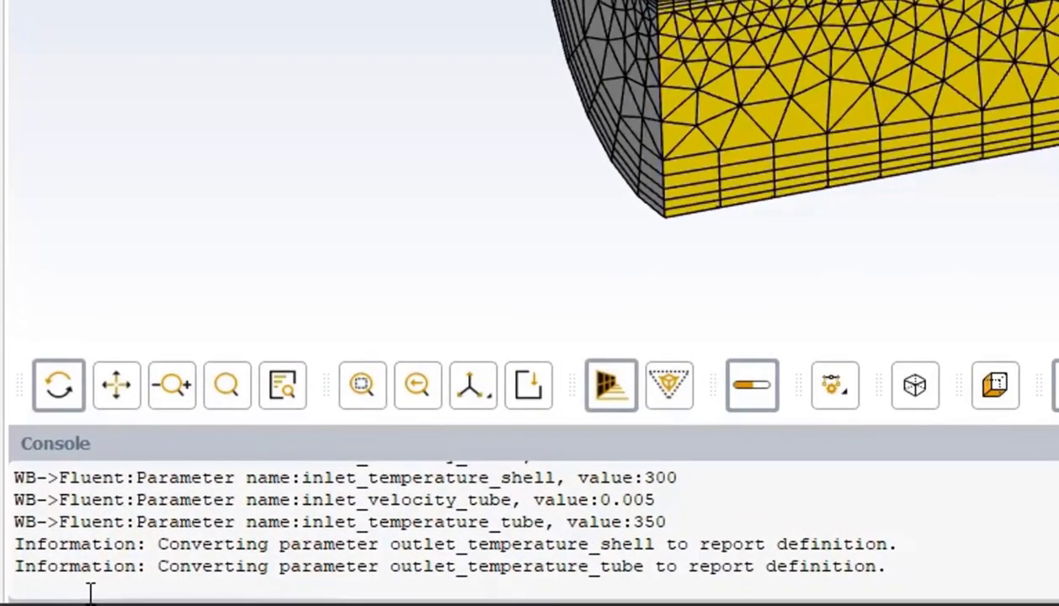
Step: Load the ROM addon with the console command 'define models addon 11'
text(fine models)
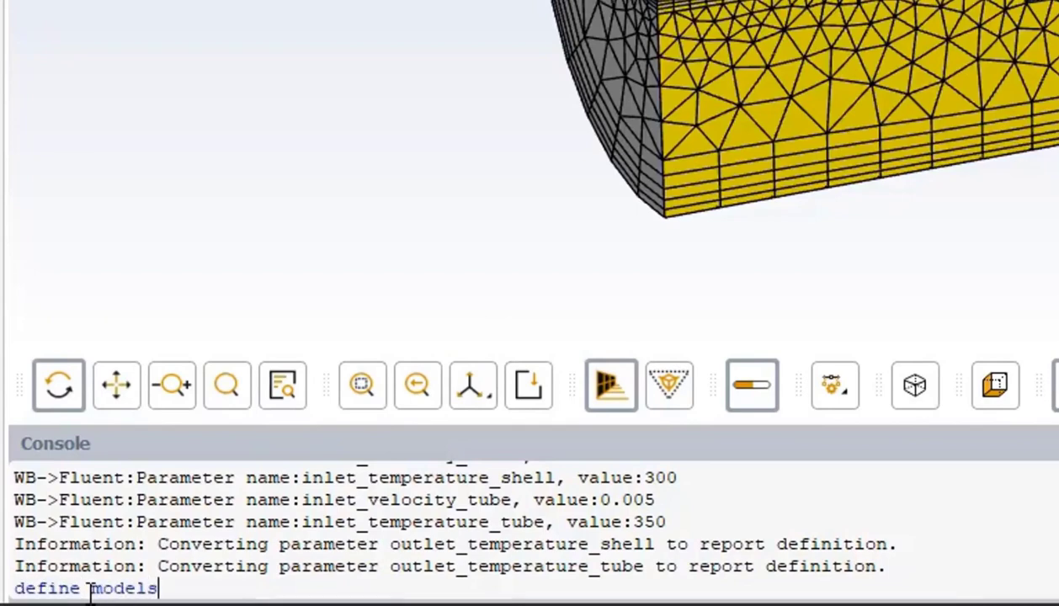
text( addon 11)
key(Return)
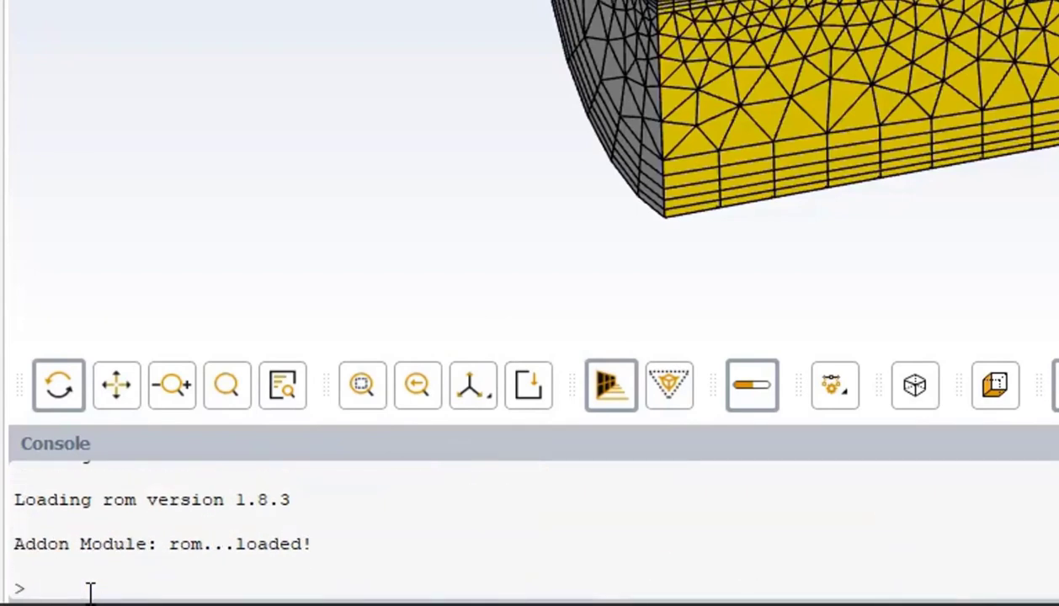
drag(14, 544, 300, 559)
click(358, 556)
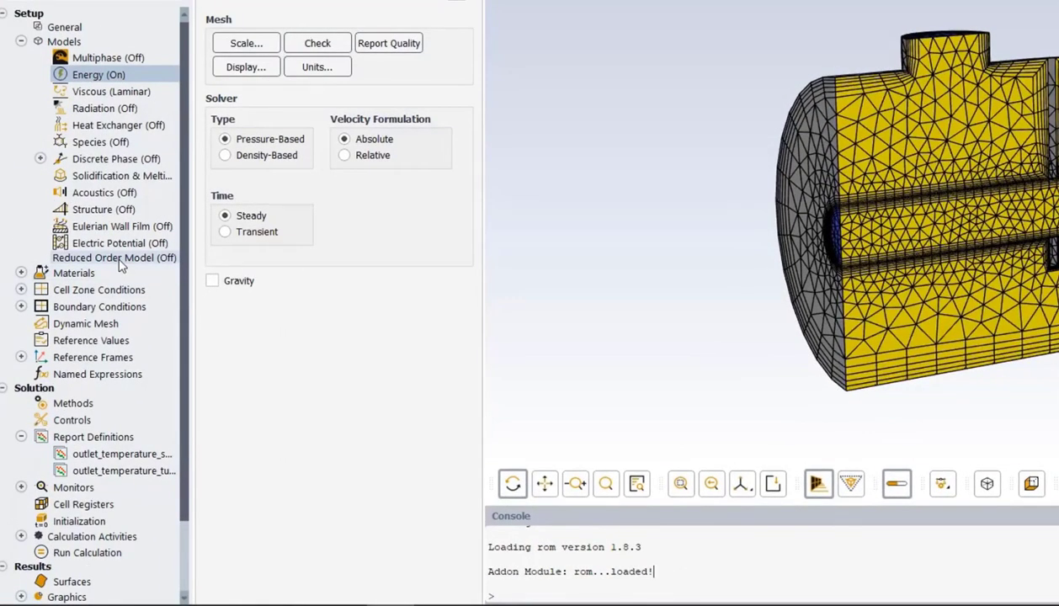
Step: Hybrid-initialize the solution and open the Reduced Order Model settings
click(77, 521)
click(308, 87)
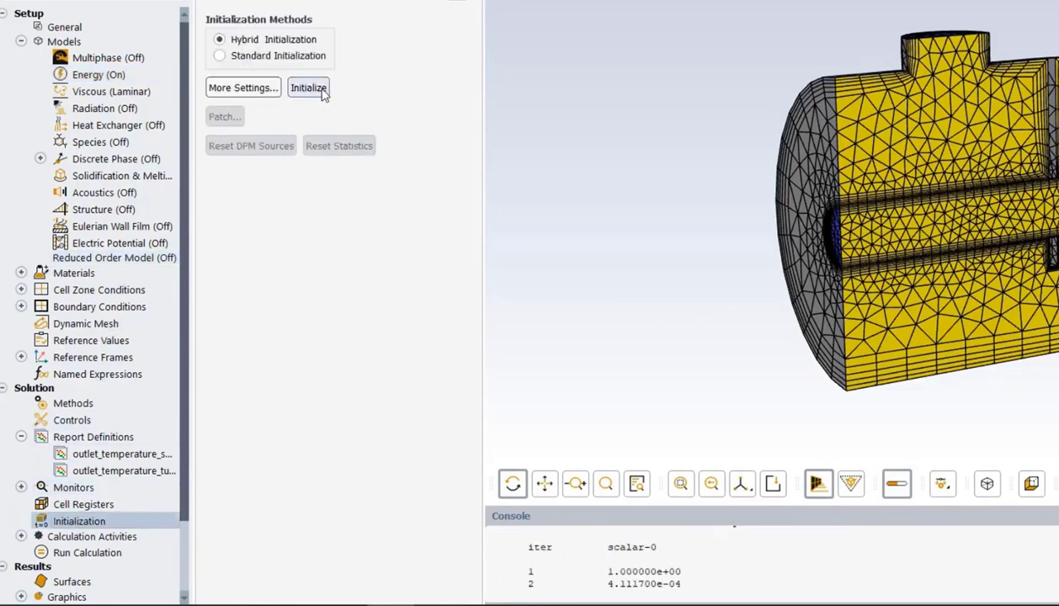
double_click(114, 258)
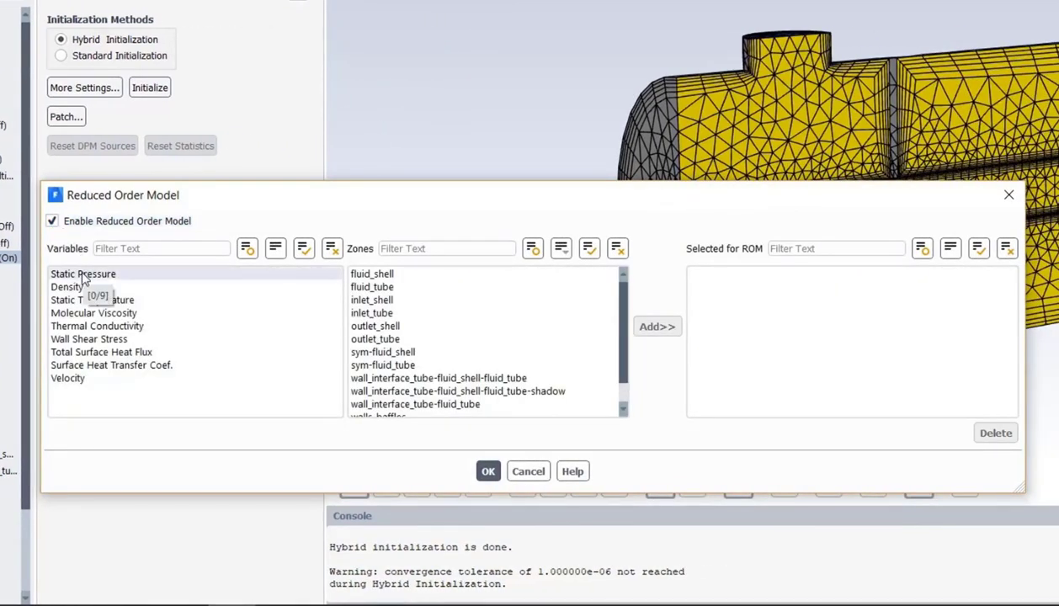
Step: Add Static Pressure on sym-fluid_shell and Static Temperature on walls_shell, then remove both entries
click(82, 274)
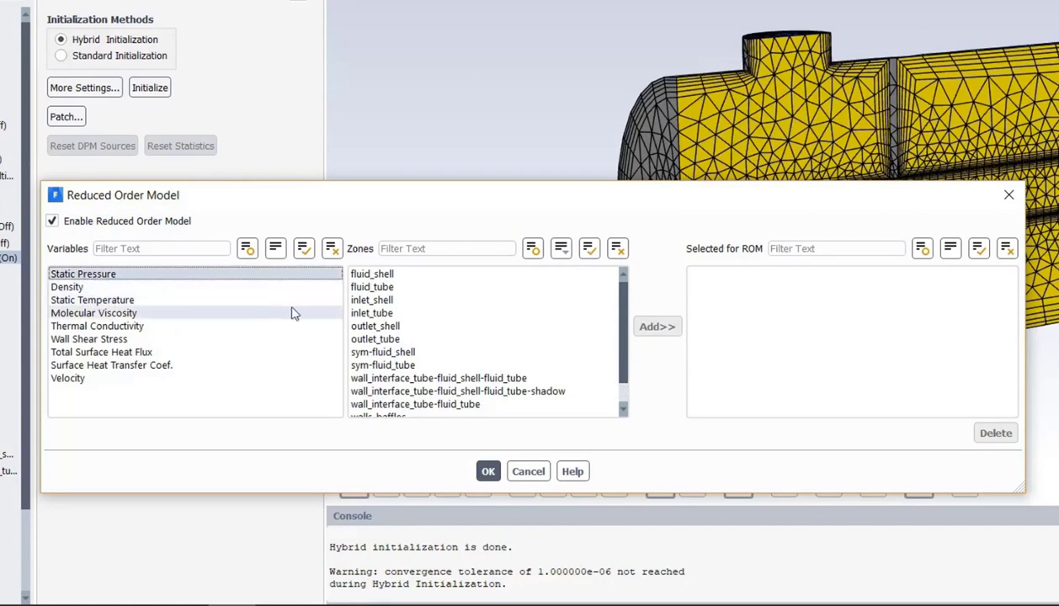
click(392, 354)
click(664, 331)
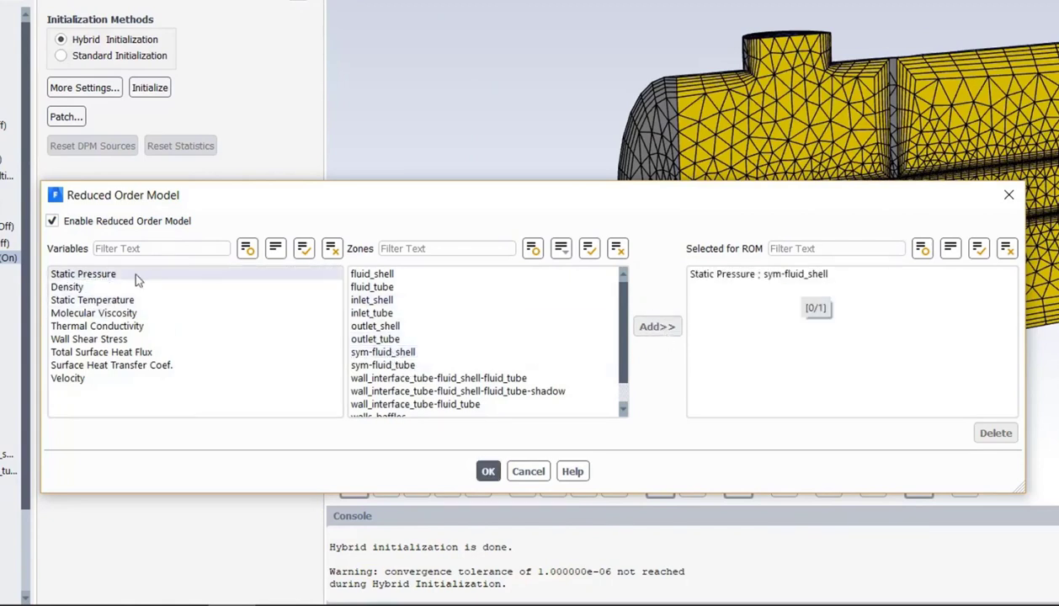
click(92, 299)
scroll(425, 404, down, 1)
click(402, 404)
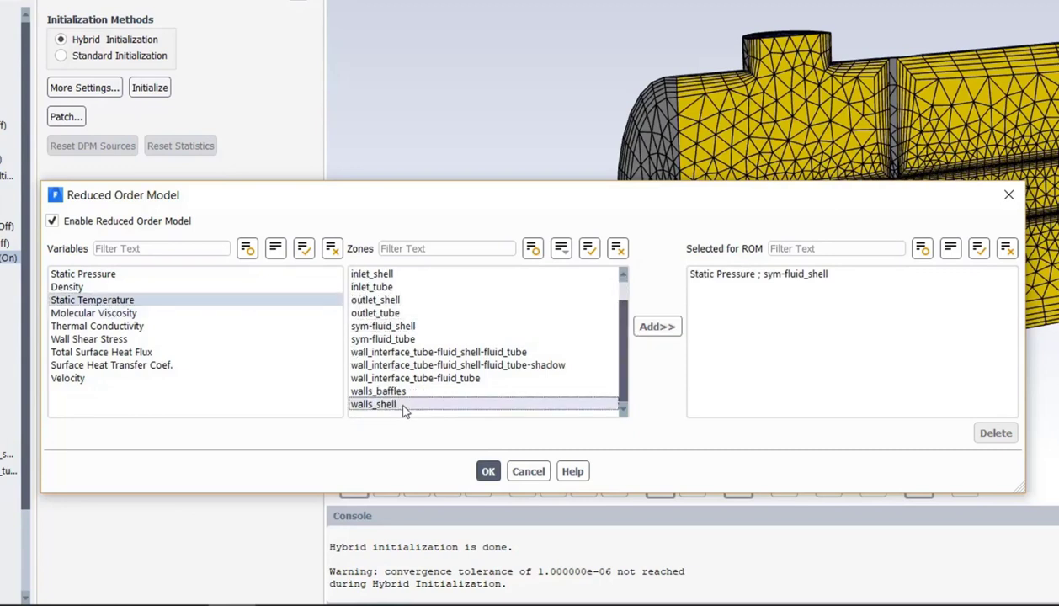
click(657, 326)
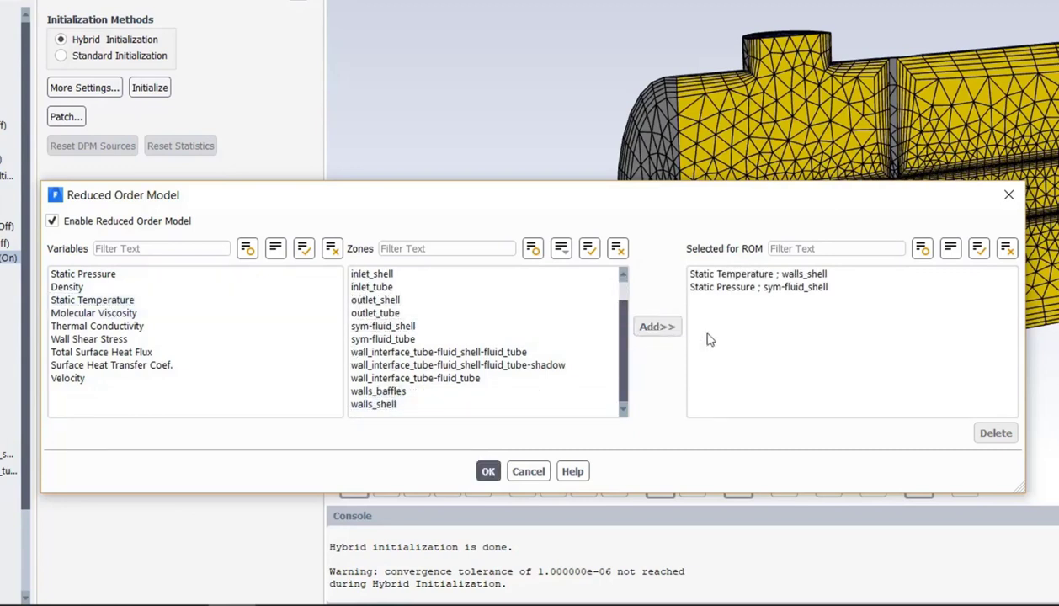
click(779, 287)
shift+click(757, 274)
click(996, 432)
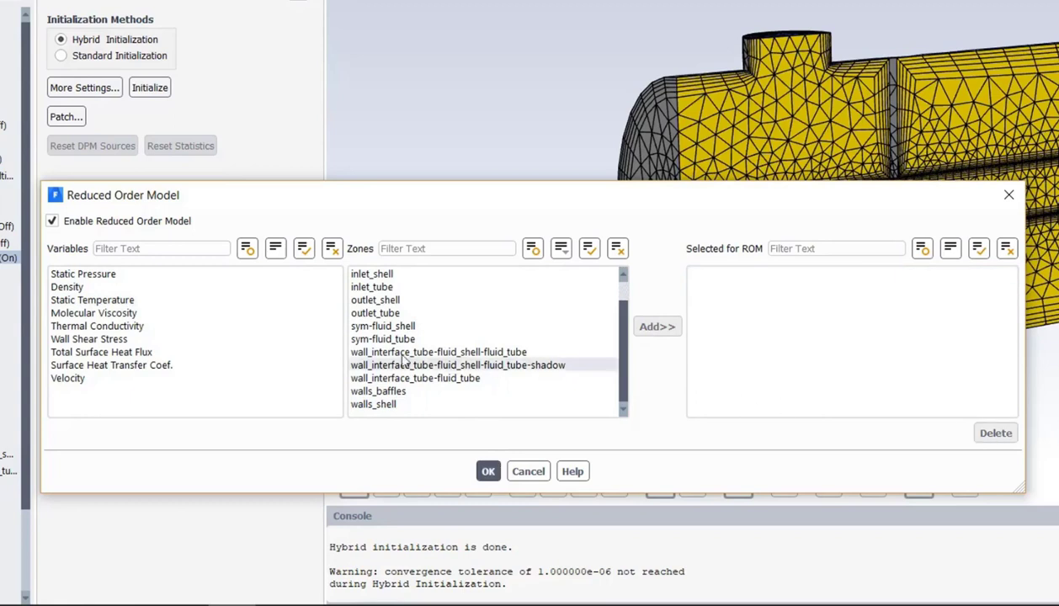
Step: Add Static Pressure on all zones to the ROM, then delete every entry
click(303, 251)
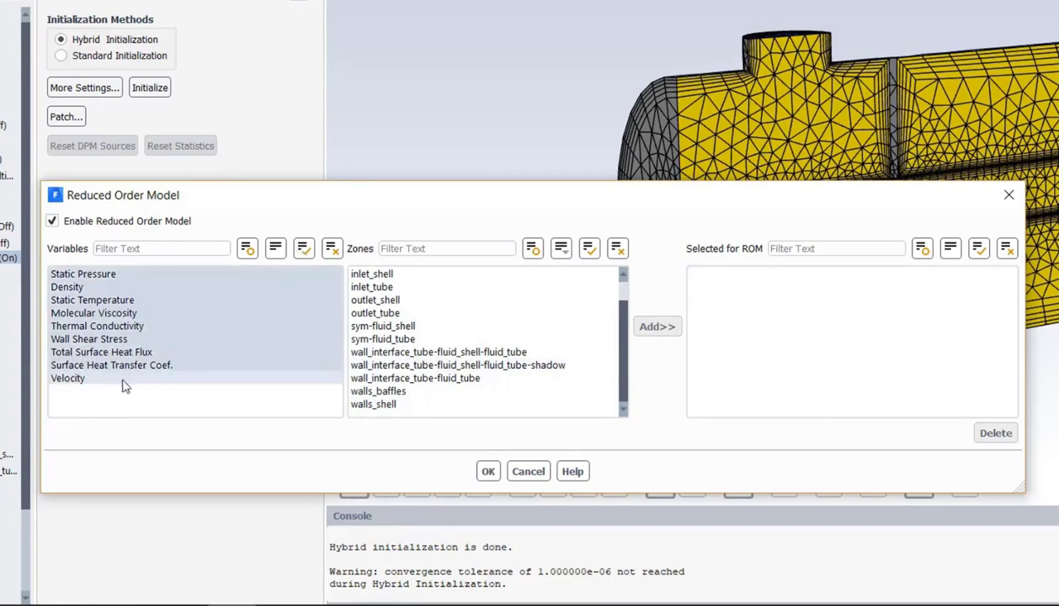
click(588, 249)
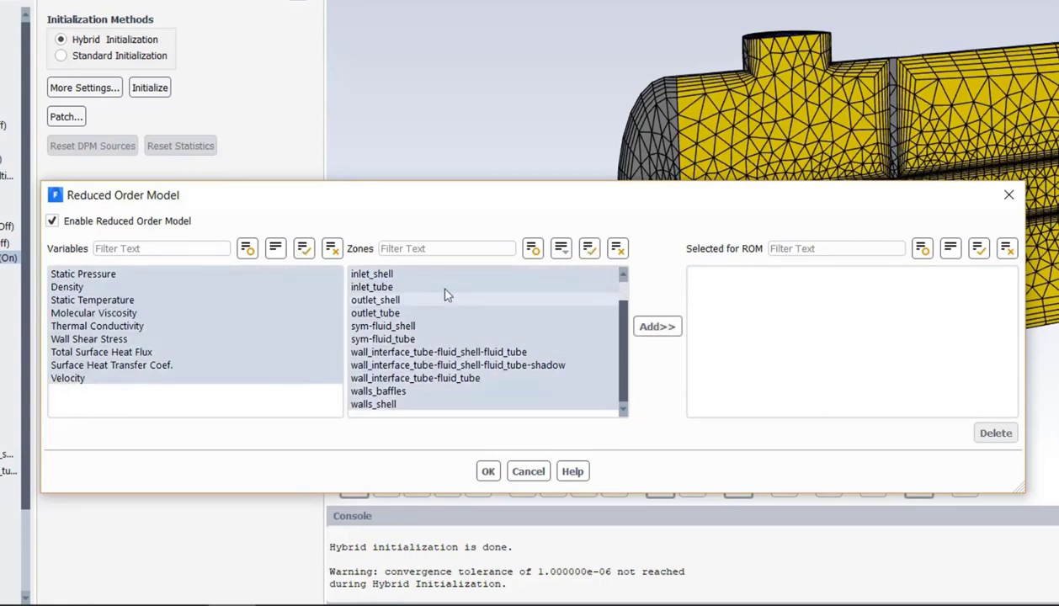
click(658, 327)
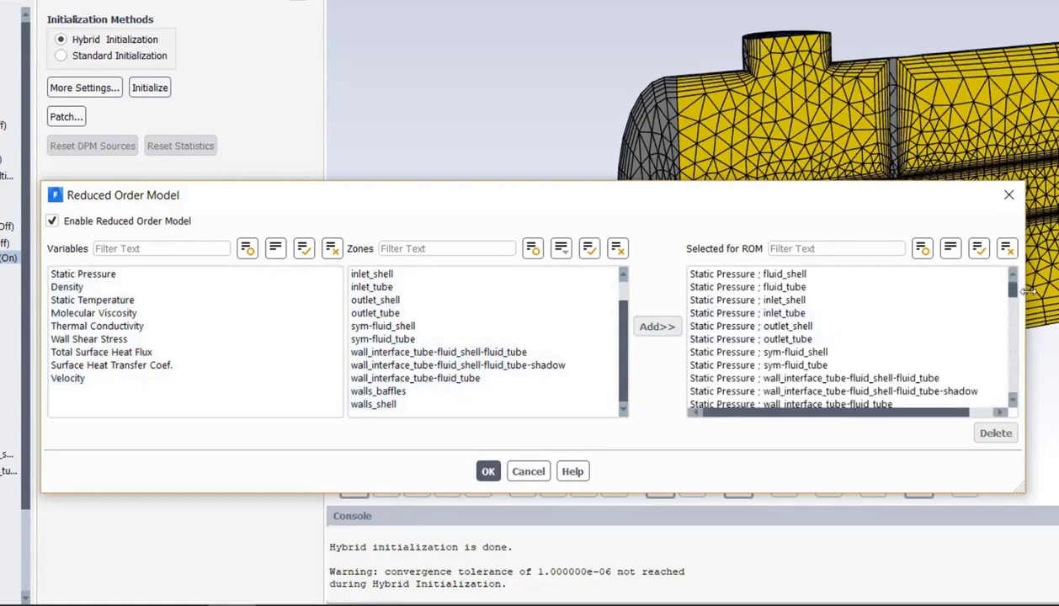
mouse_move(1014, 299)
mouse_down()
mouse_move(1016, 333)
mouse_move(1013, 286)
mouse_up()
click(950, 251)
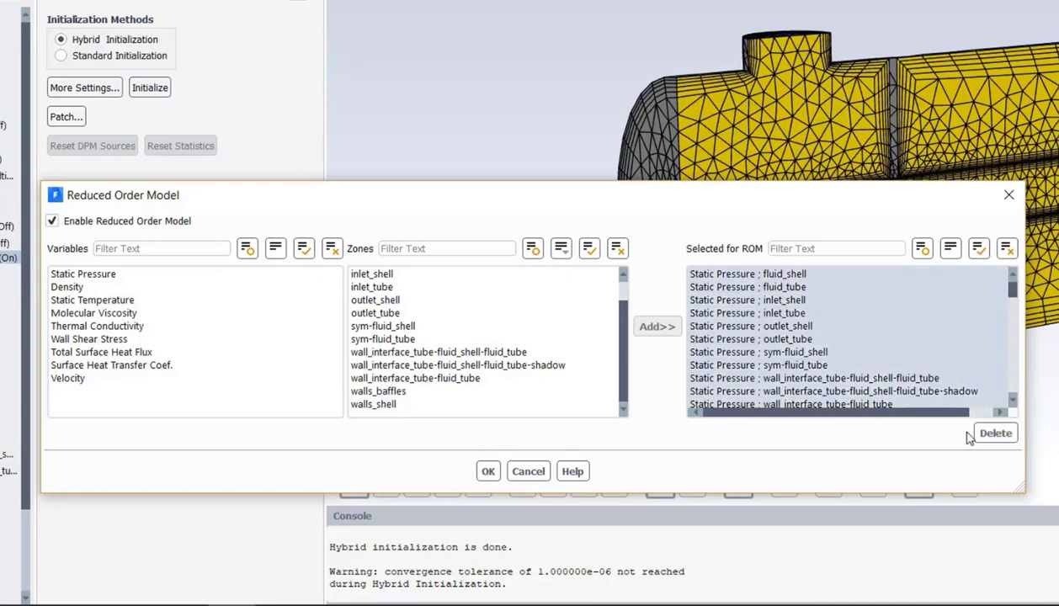
click(993, 433)
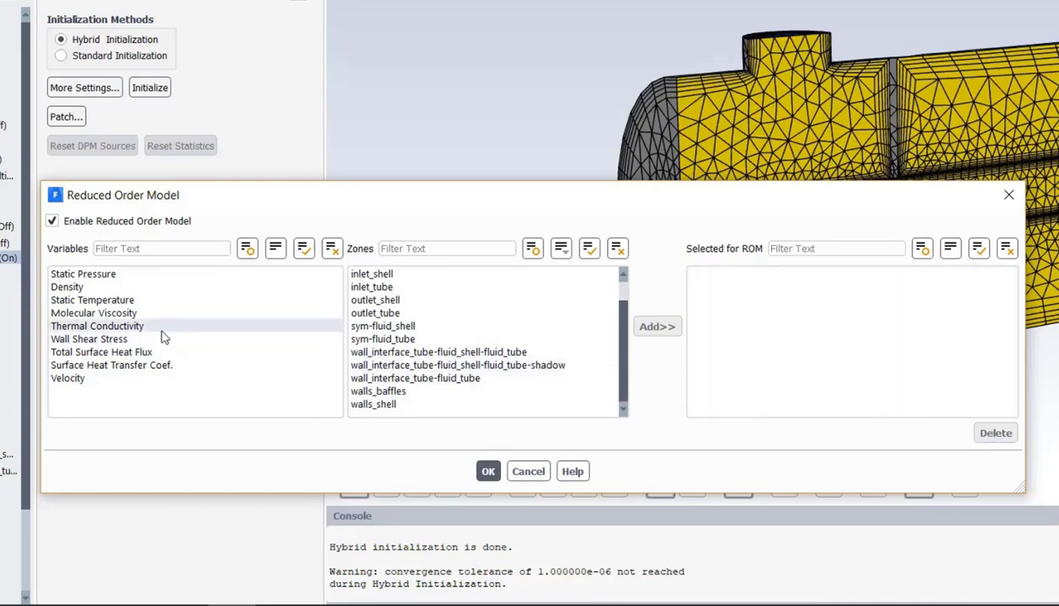
Step: Add Static Temperature and Velocity on every zone to the ROM selection
click(109, 301)
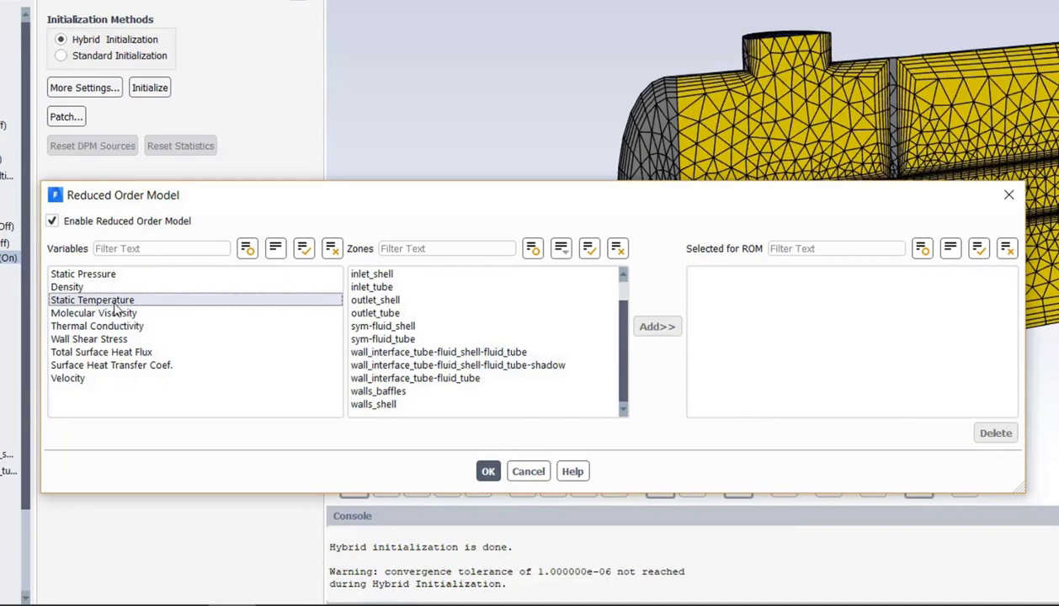
click(588, 250)
click(656, 326)
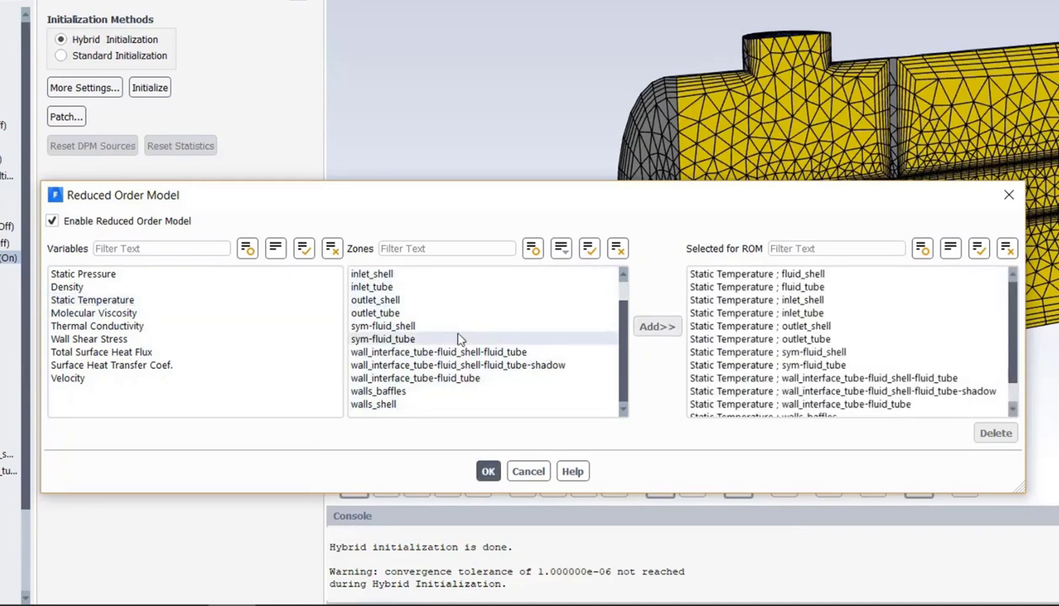
click(118, 380)
click(588, 249)
click(624, 311)
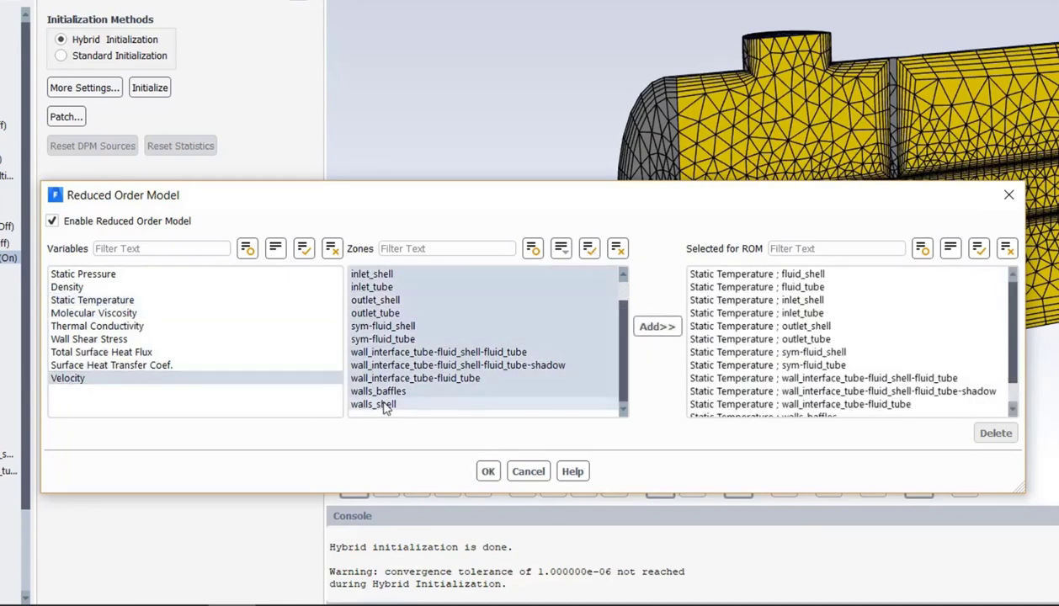
click(657, 327)
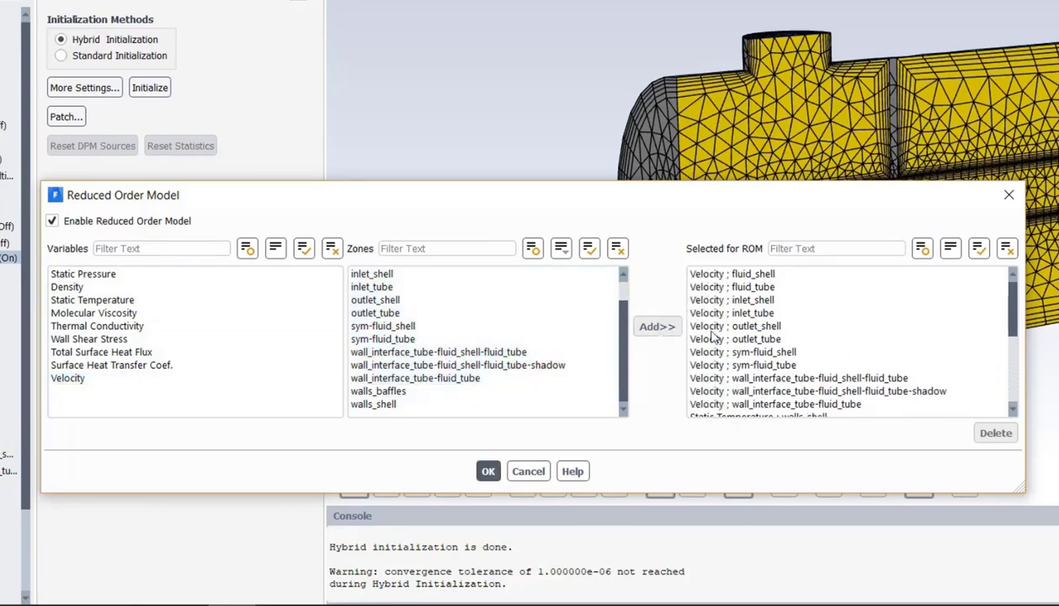
mouse_move(1013, 313)
mouse_down()
mouse_move(1016, 395)
mouse_move(1013, 295)
mouse_up()
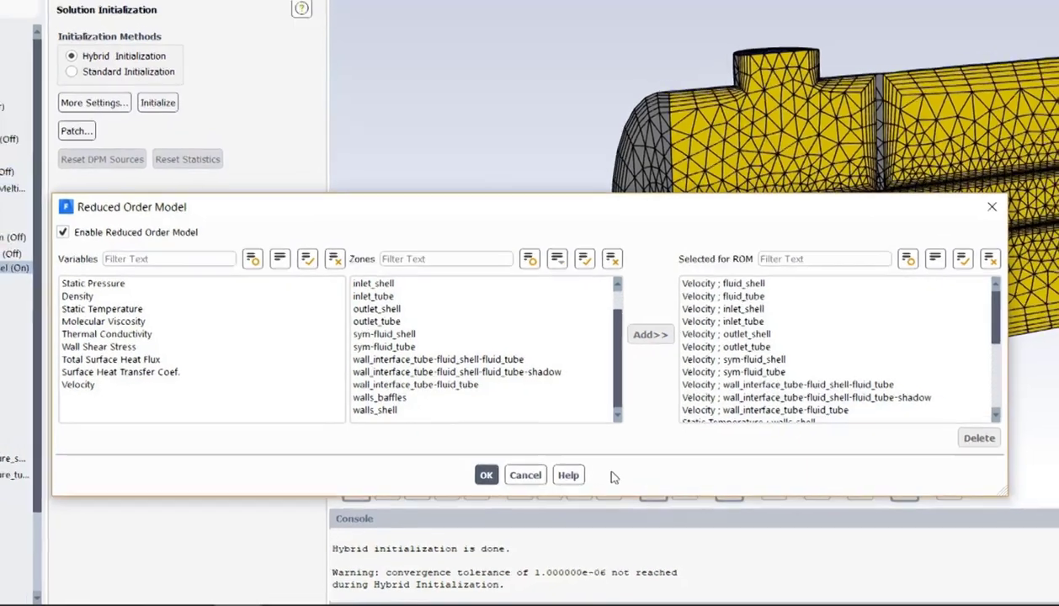
Step: Apply the ROM settings and quit Fluent
click(488, 471)
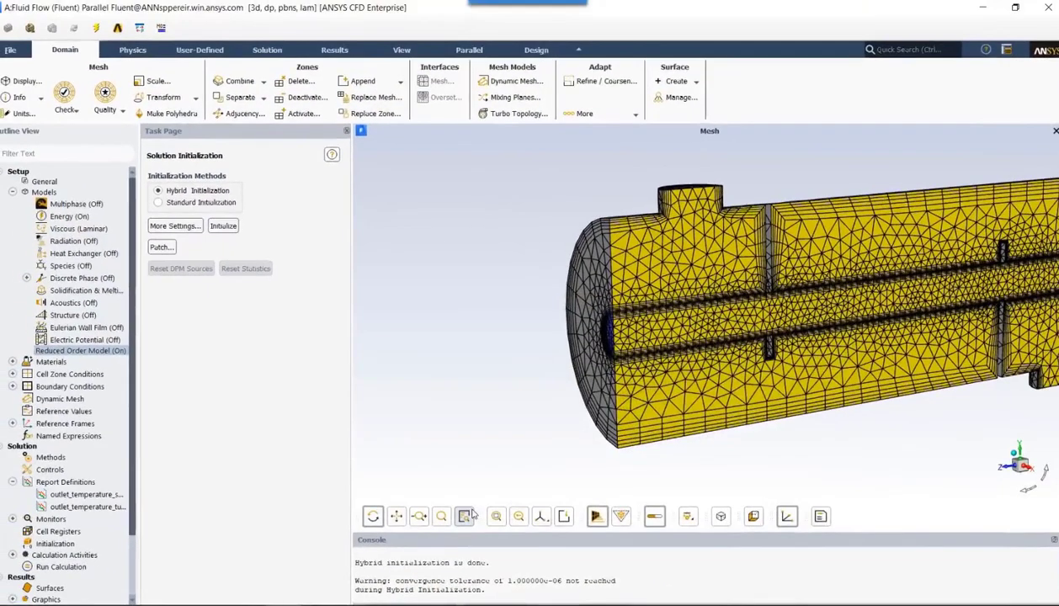
click(1046, 7)
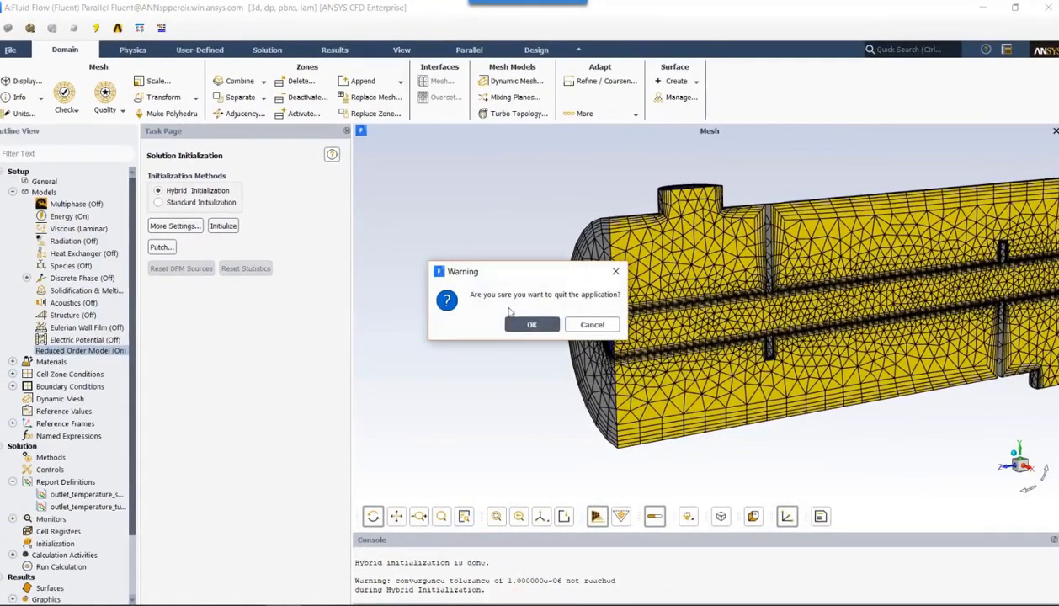
click(530, 325)
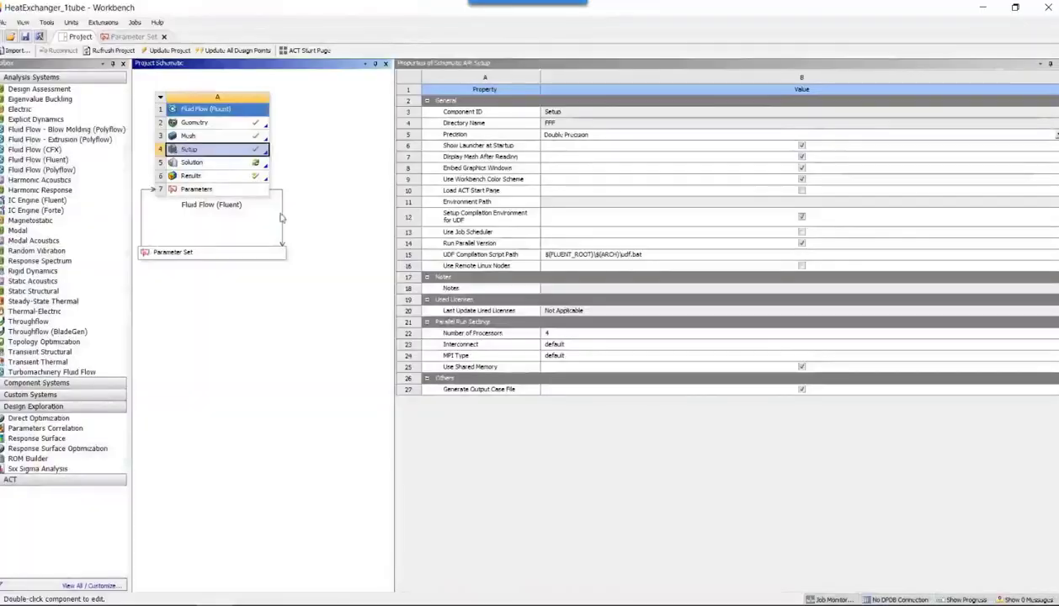
Step: Show the Files panel in Workbench and update the whole project, watching its progress
click(22, 22)
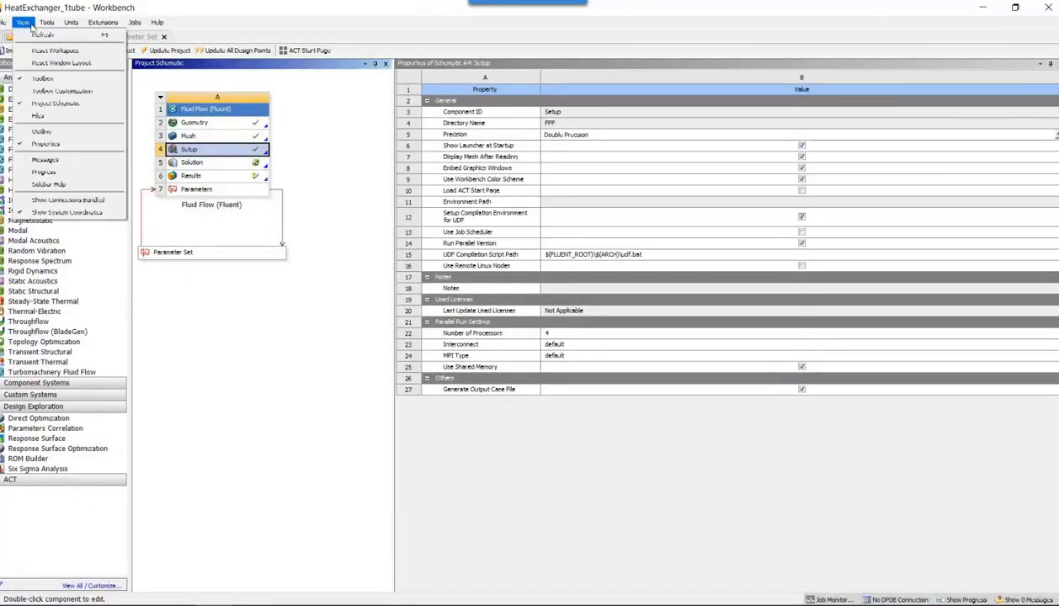
click(38, 115)
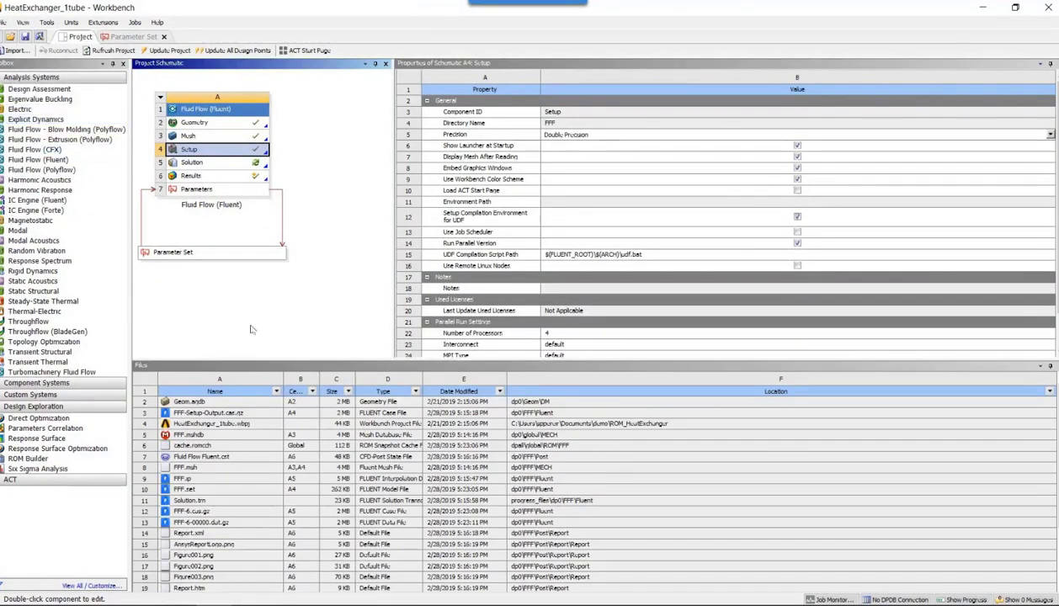
scroll(215, 507, down, 3)
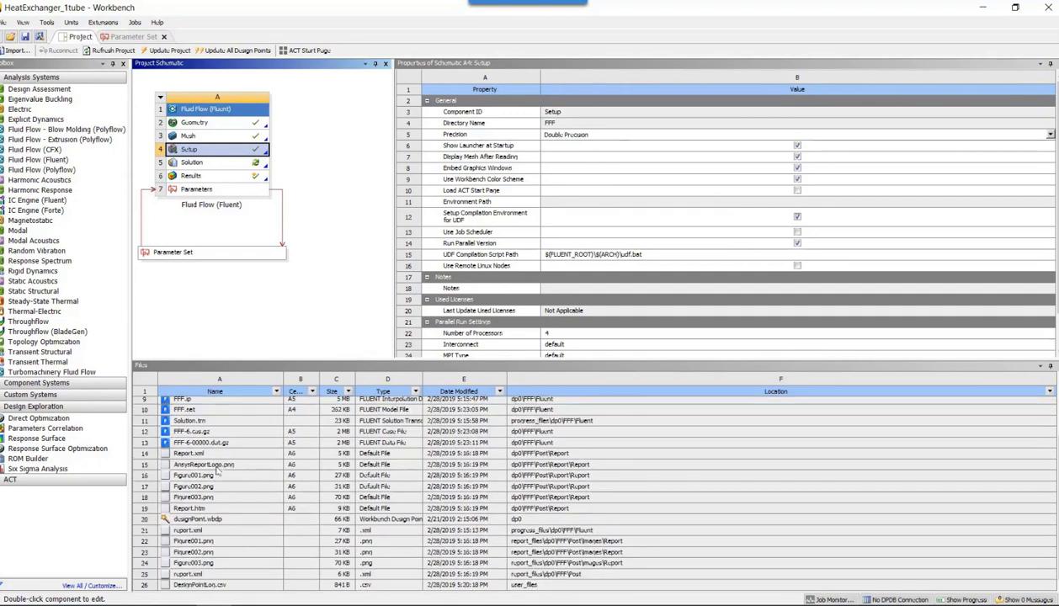
scroll(217, 471, up, 3)
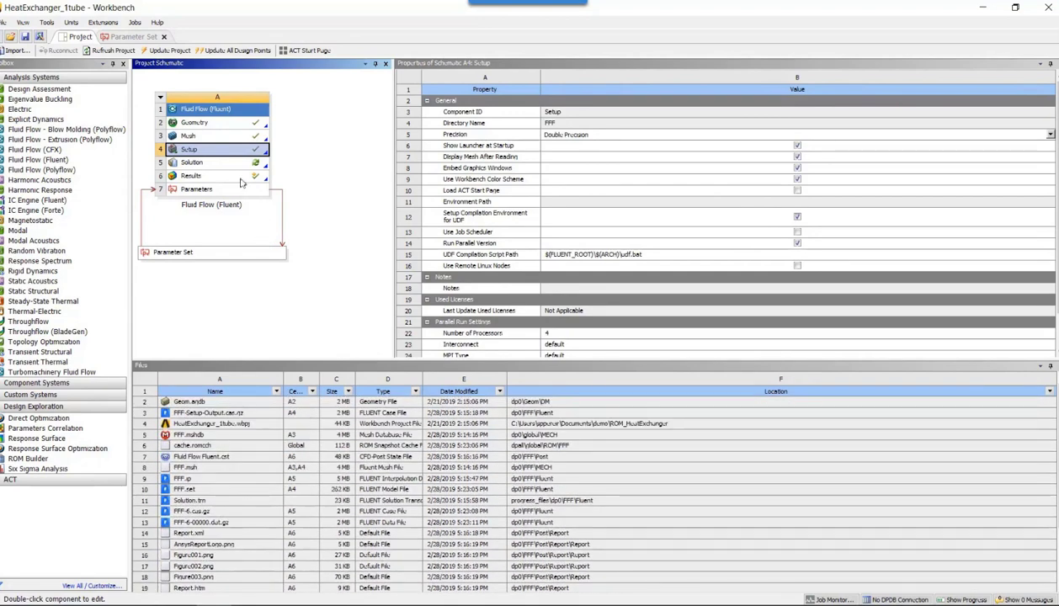
click(179, 88)
click(170, 49)
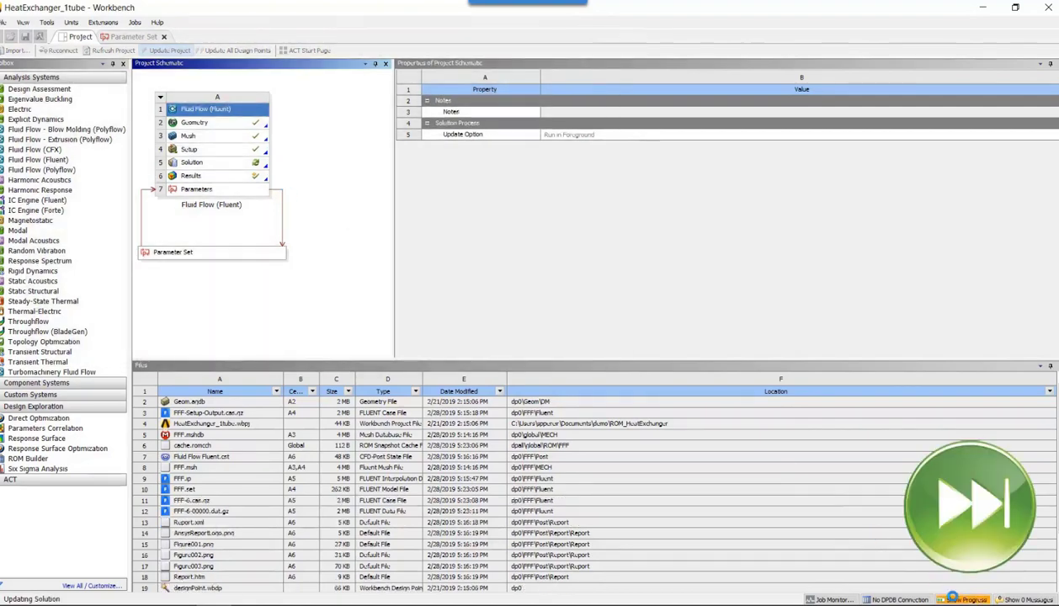
click(966, 599)
drag(392, 337, 505, 339)
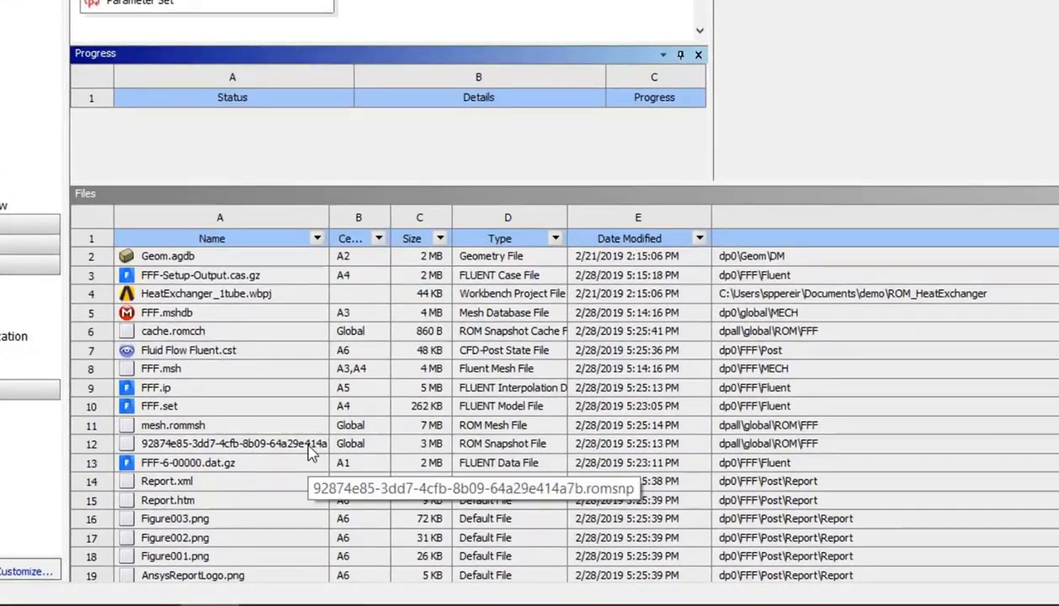
Step: Inspect the type and location of the ROM snapshot and mesh.rommsh files
click(309, 443)
click(484, 443)
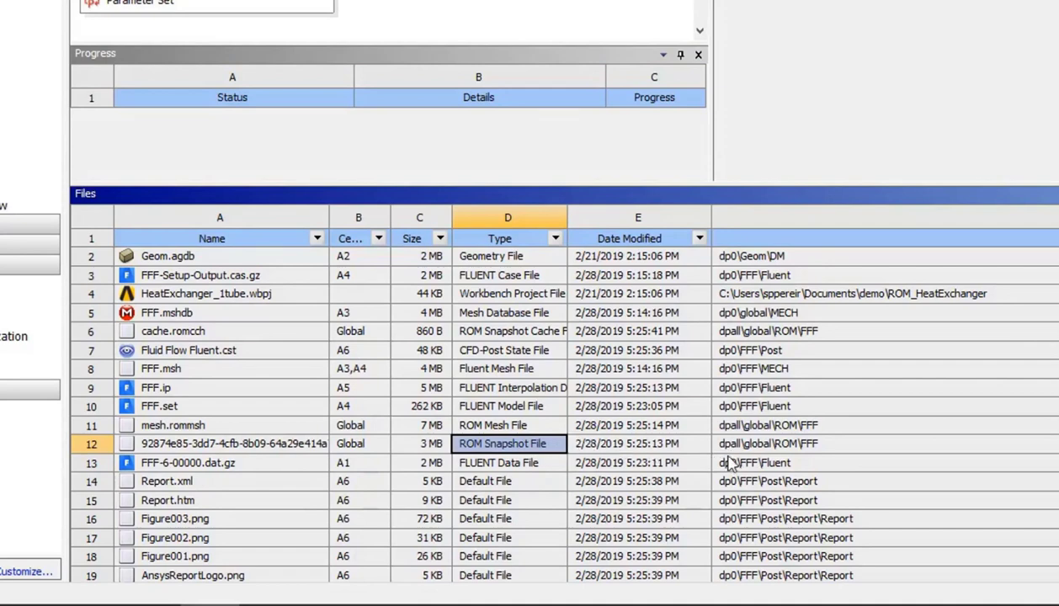
click(785, 447)
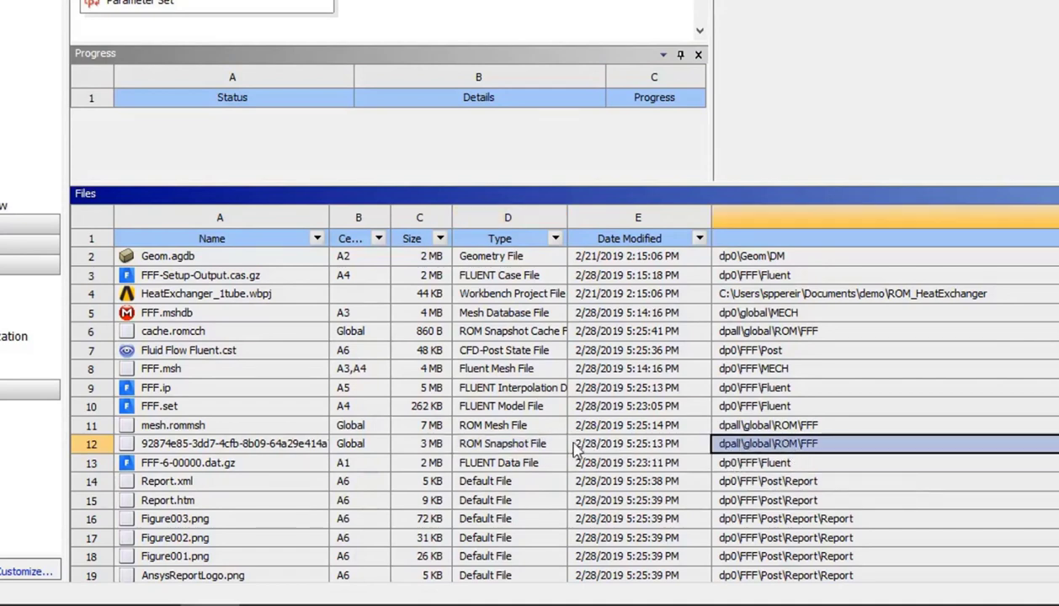
click(519, 429)
click(768, 426)
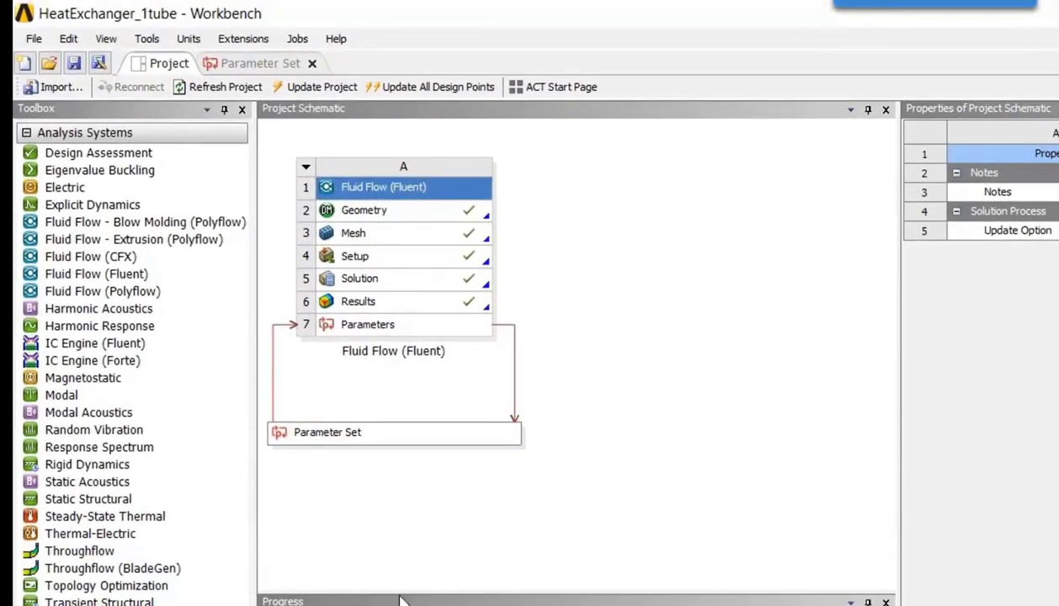
Step: Drag a ROM Builder system from Design Exploration onto the schematic, linked below Parameter Set
click(27, 133)
click(80, 283)
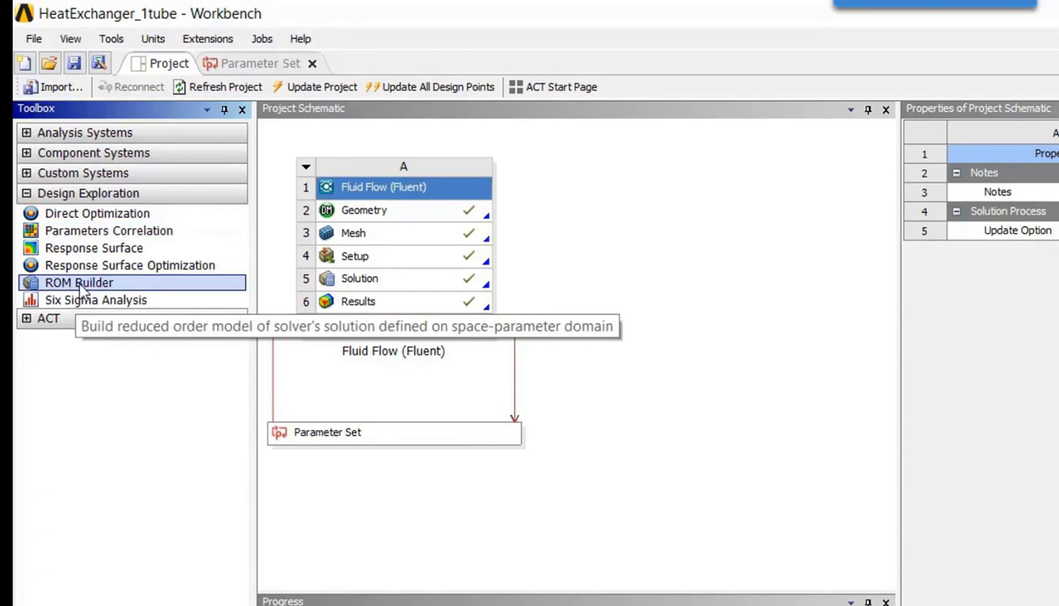
drag(81, 289, 421, 474)
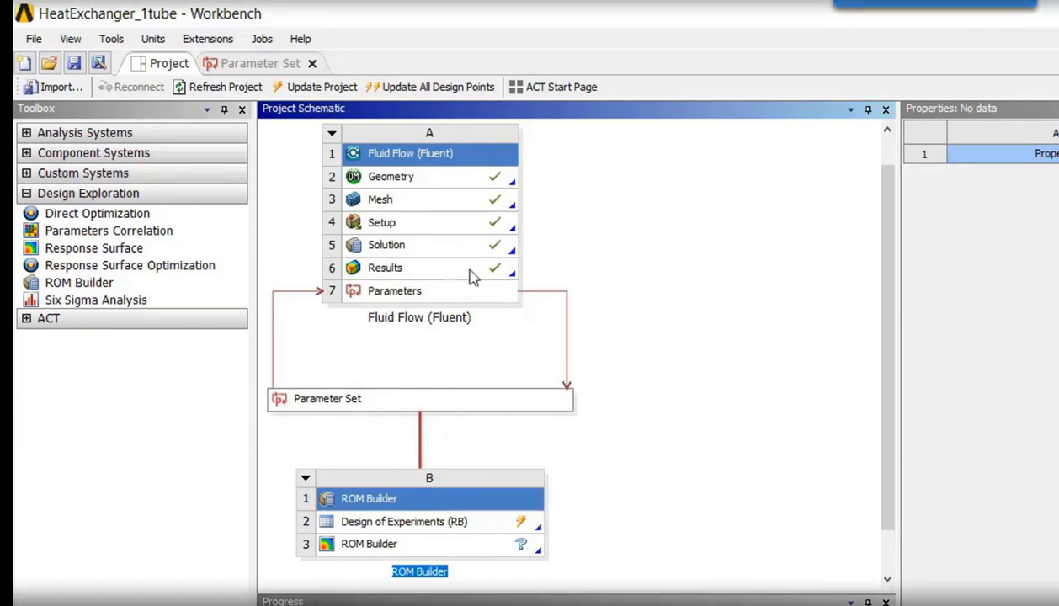
Step: Open Design of Experiments (RB), keep Optimal Space-Filling Design, and select the Number of Samples value
double_click(406, 524)
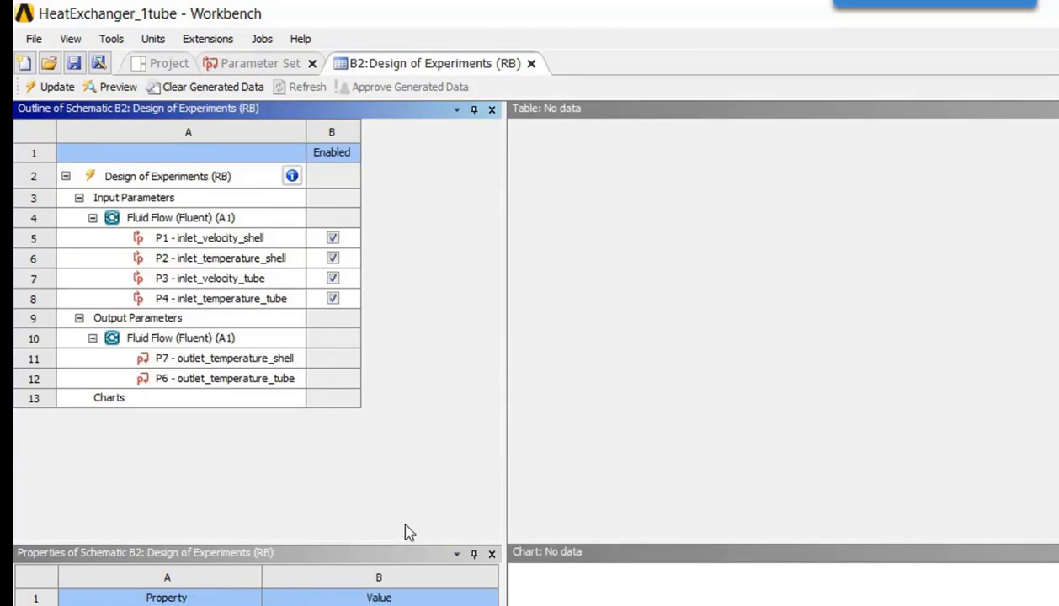
click(202, 183)
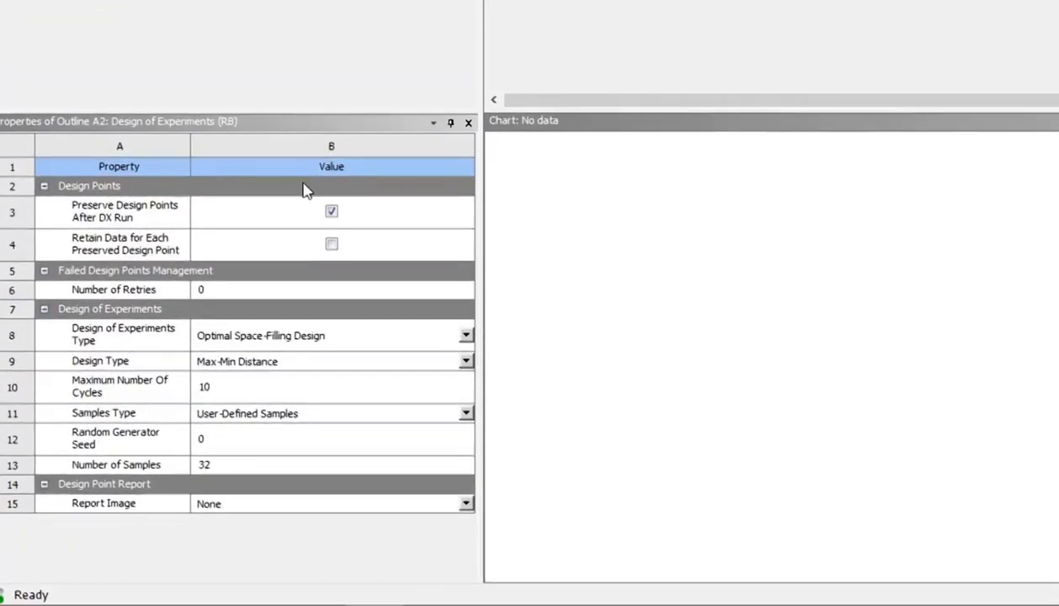
click(468, 336)
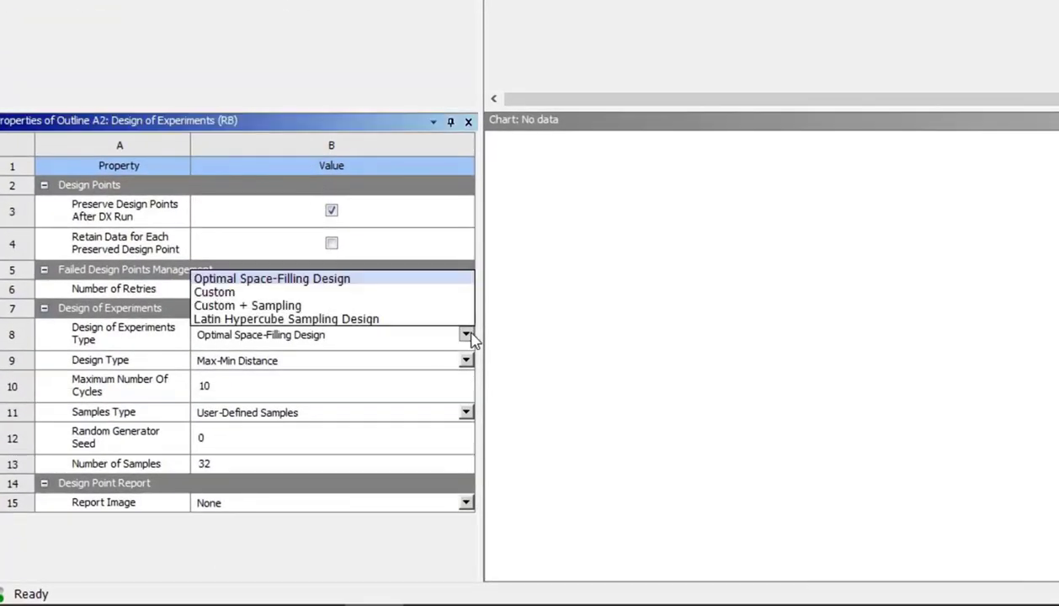
click(468, 336)
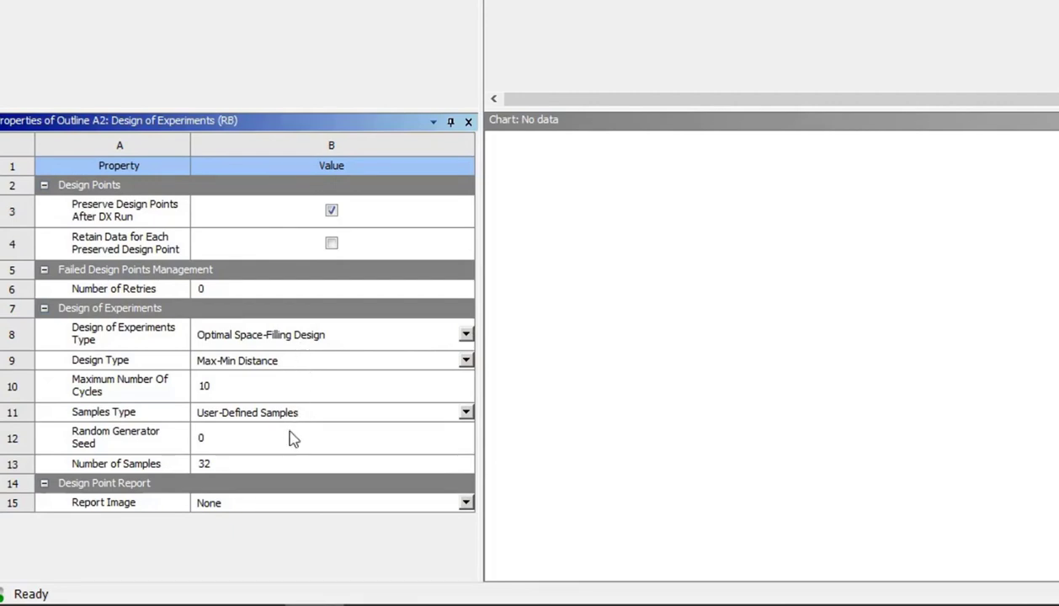
click(257, 471)
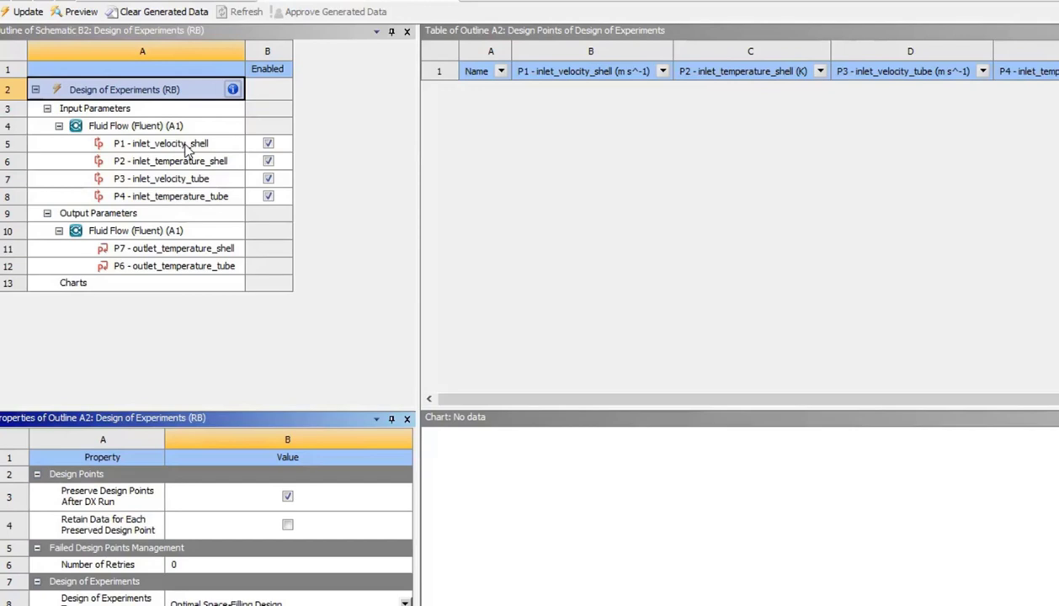
Step: Set inlet_velocity_shell bounds to 0.001–0.01 and check inlet_temperature_shell's range
click(187, 147)
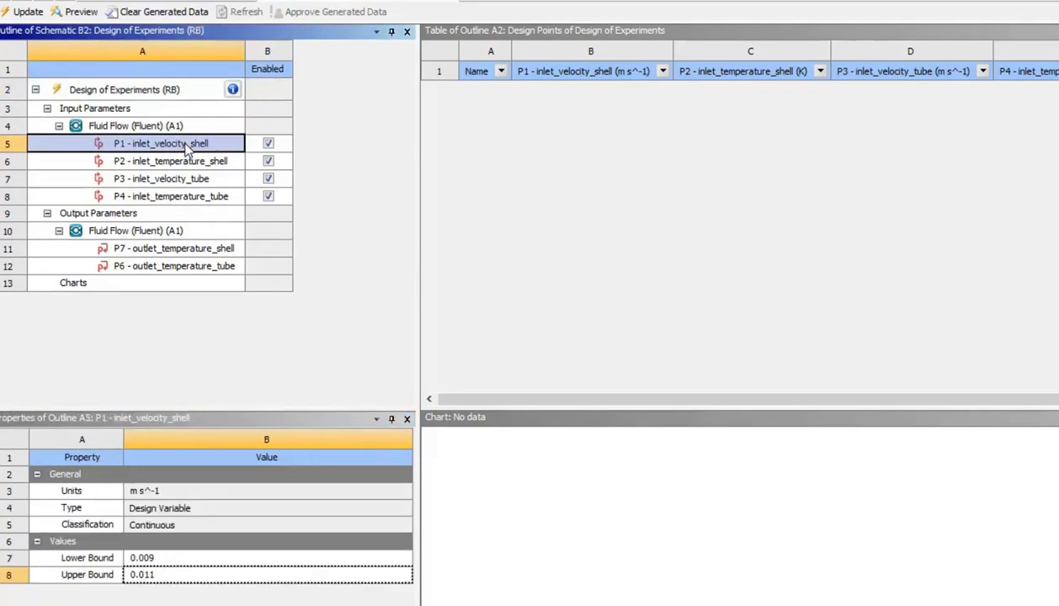
click(172, 557)
text(0.001)
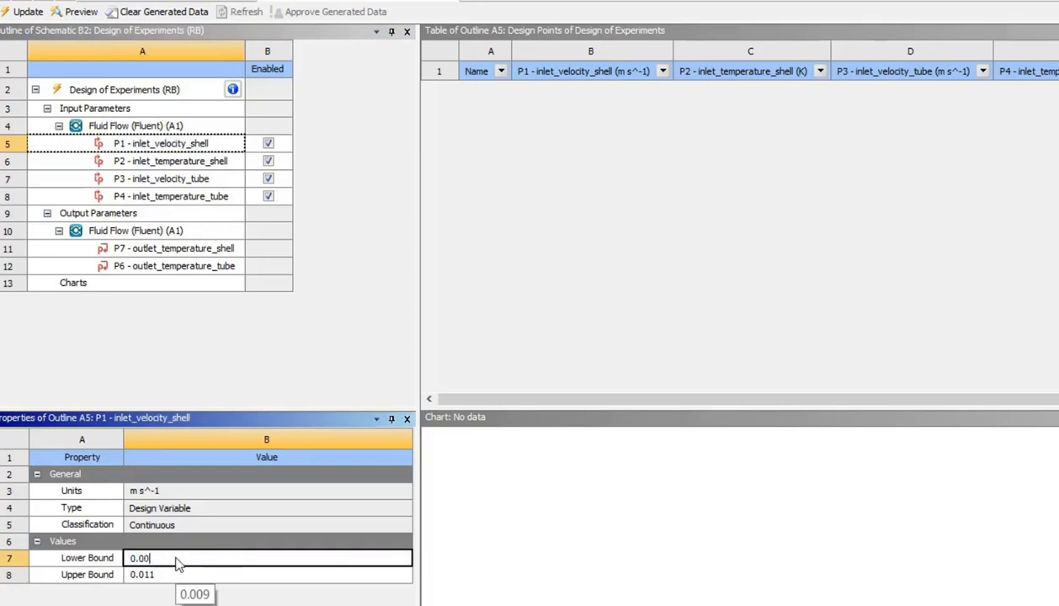
click(165, 575)
text(0.01)
key(Return)
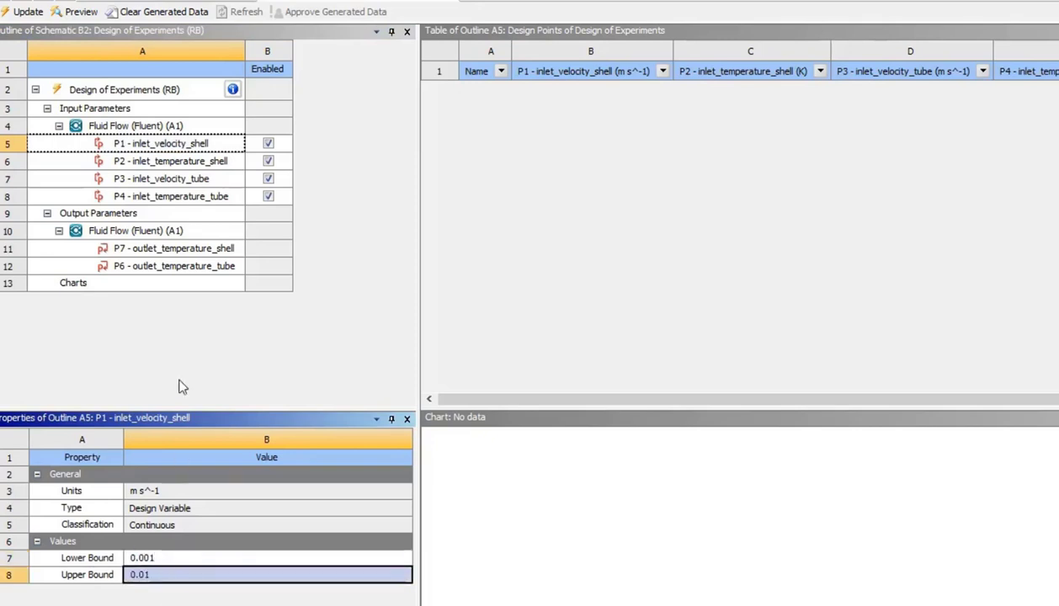
click(175, 162)
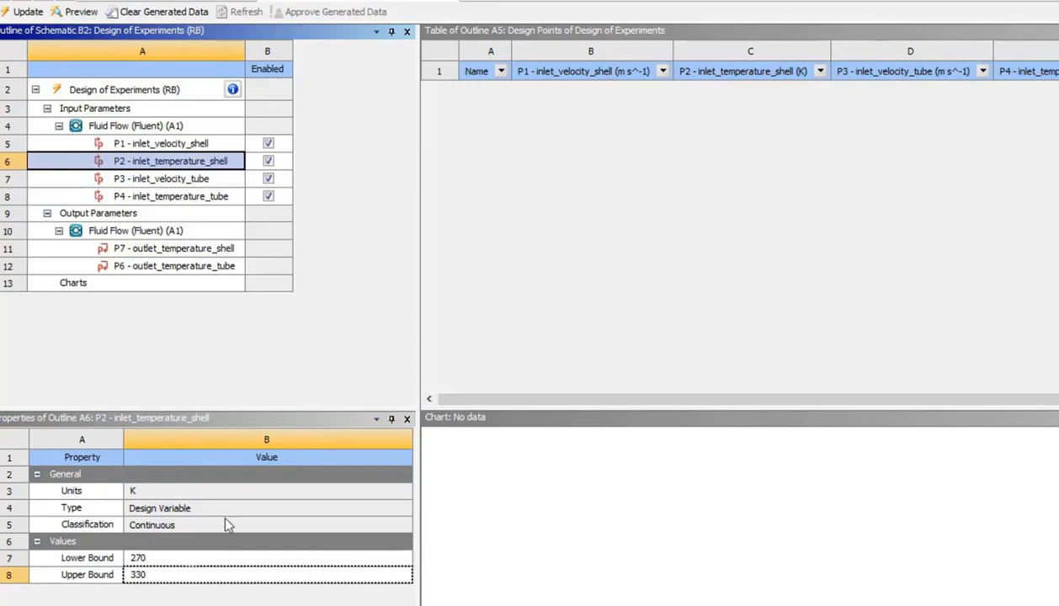
Step: Set inlet_velocity_tube bounds to 0.001–0.005 and review inlet_temperature_tube's 315–385 K range
click(189, 182)
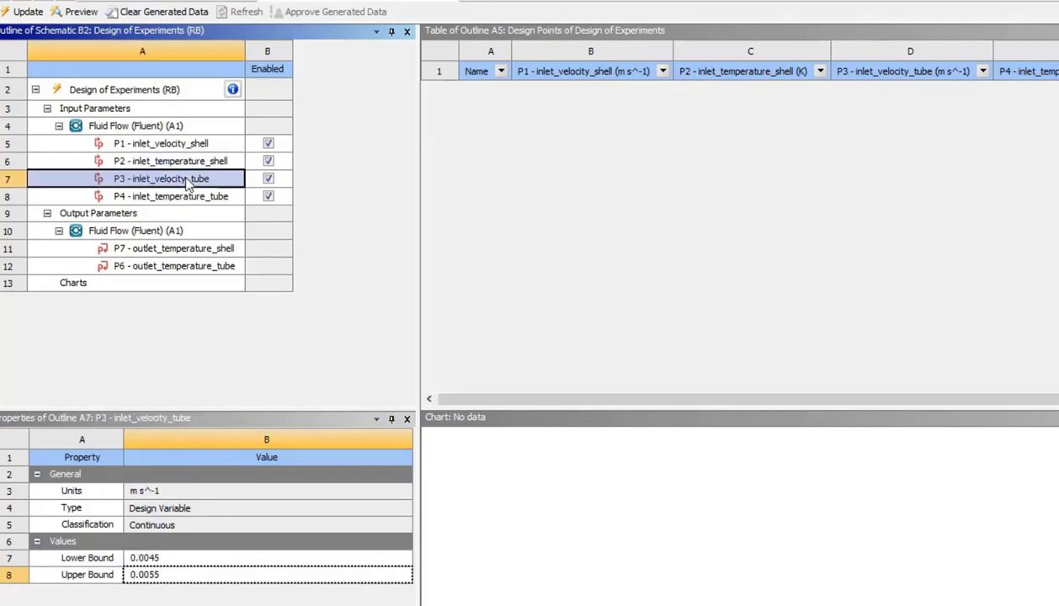
click(135, 557)
text(0.001)
click(153, 581)
text(0.005)
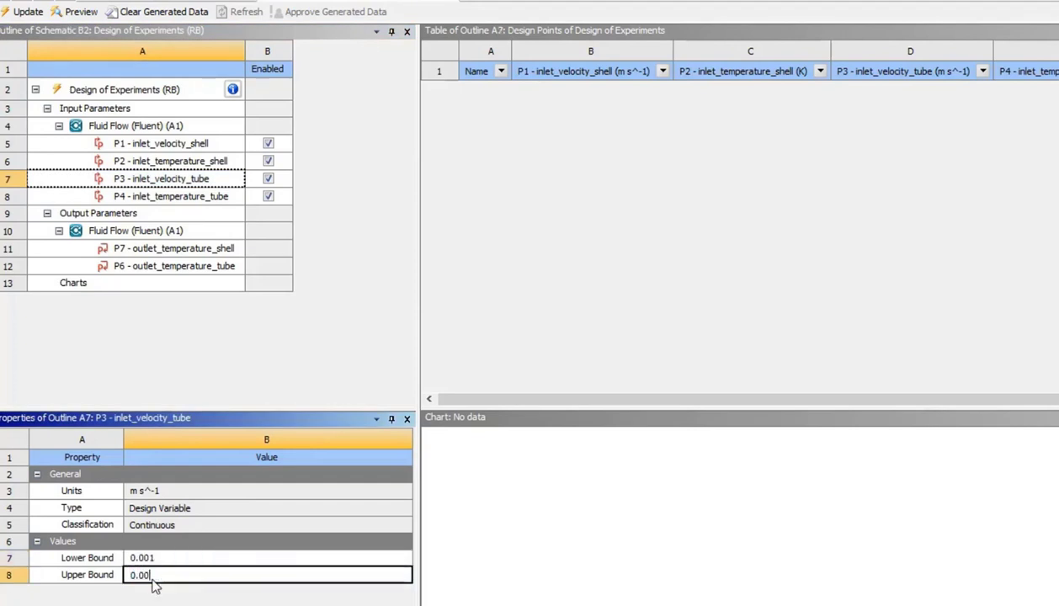
key(Return)
click(181, 199)
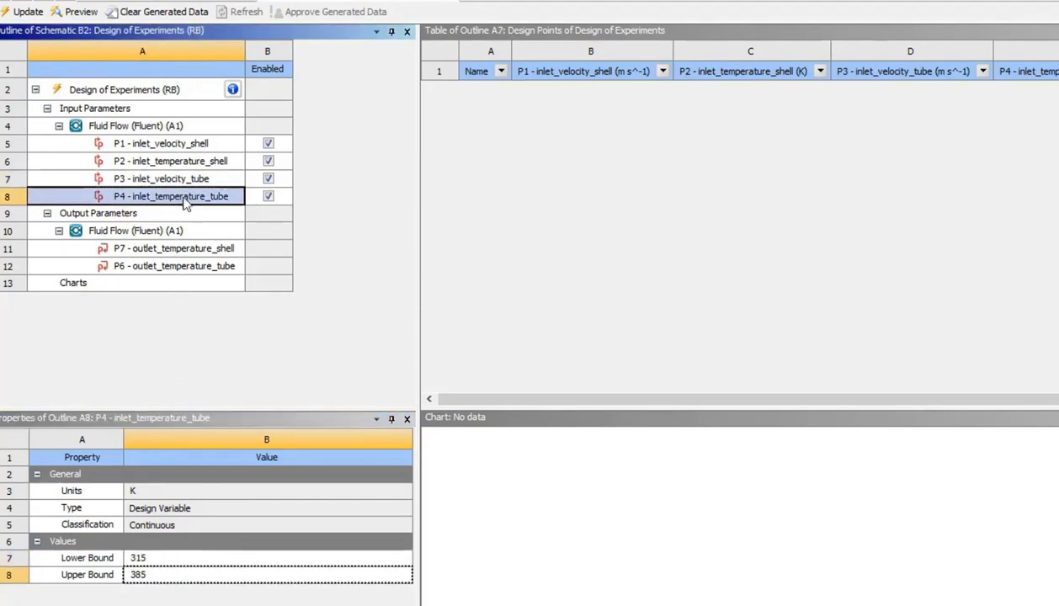
click(223, 579)
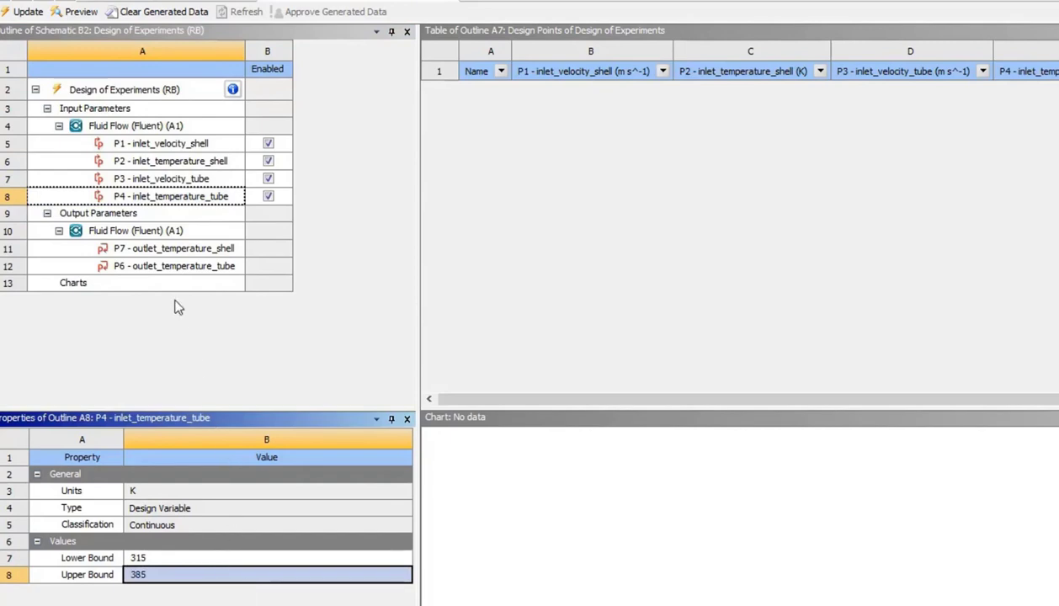
Step: Preview the design of experiments points, then solve them all and watch the progress
click(80, 13)
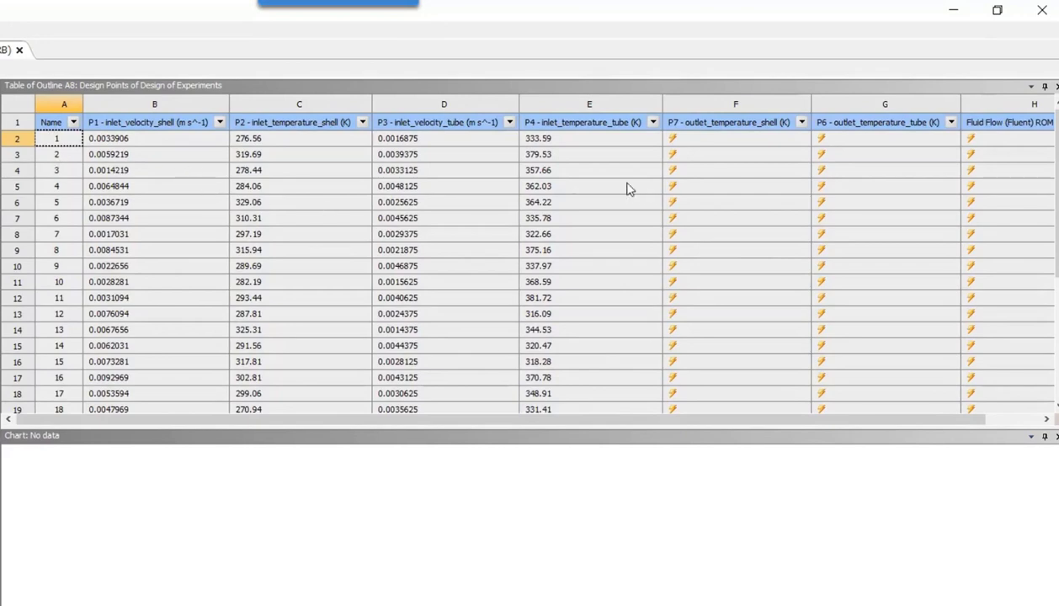
drag(1052, 193, 1052, 168)
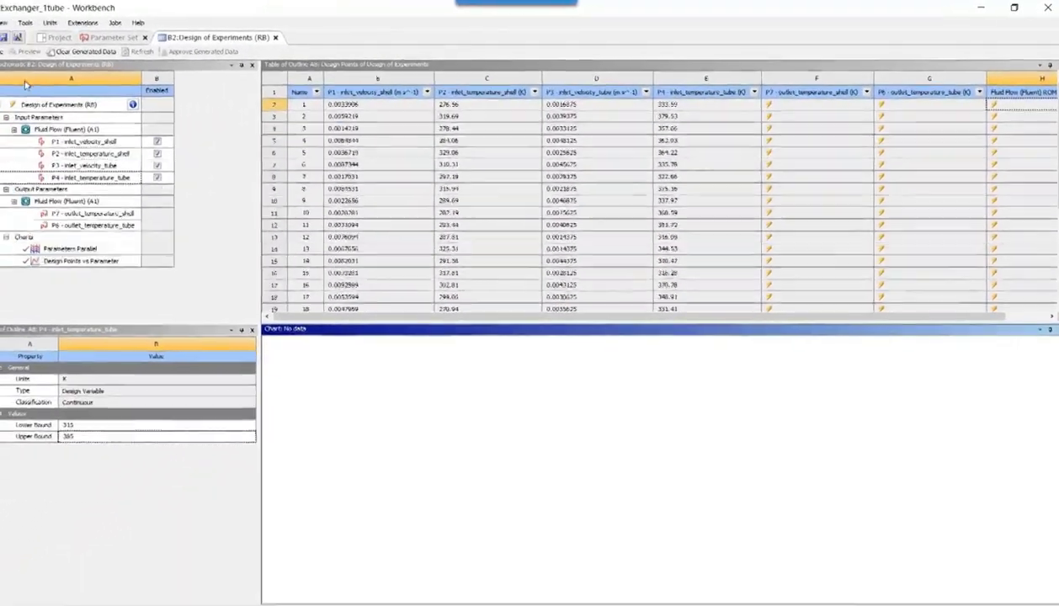
click(13, 50)
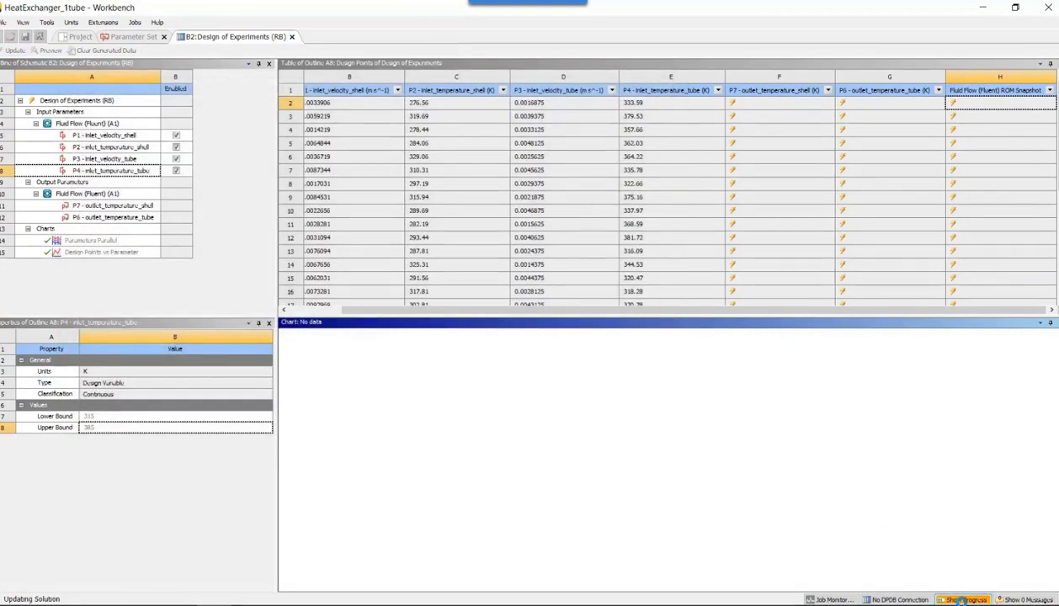
click(964, 599)
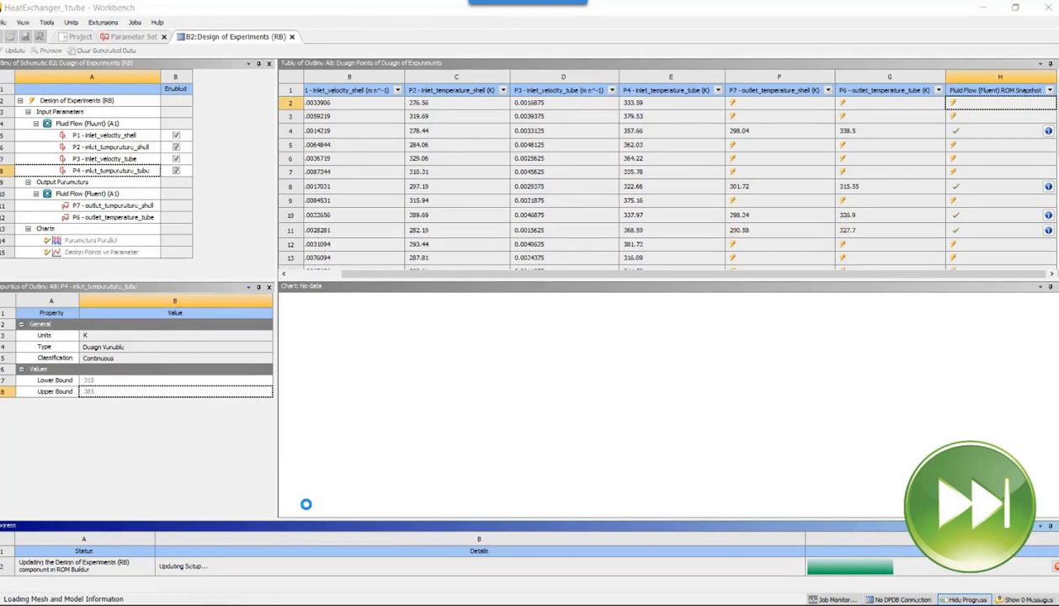
click(1046, 216)
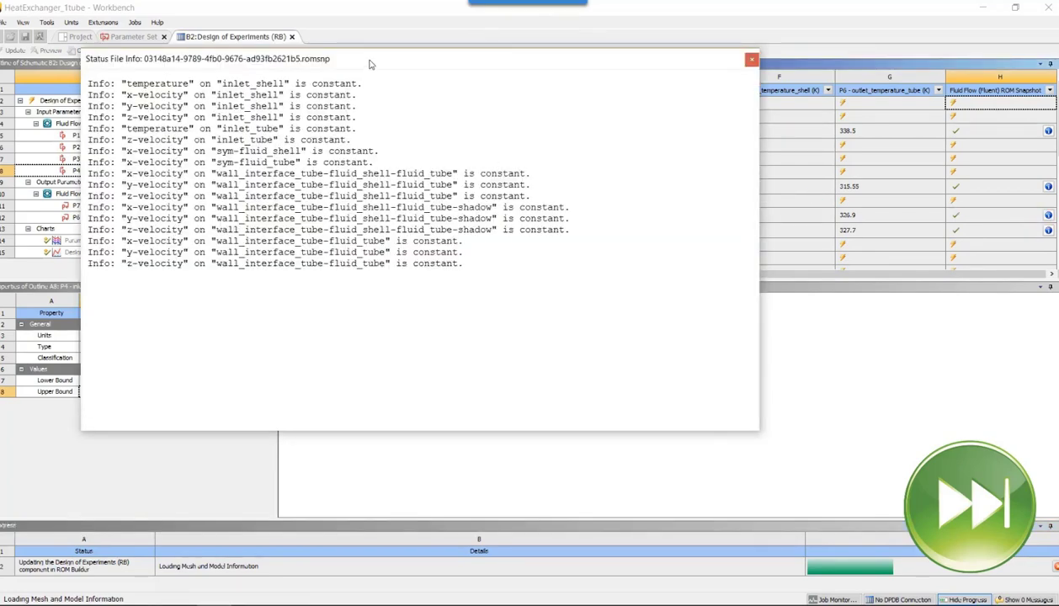
drag(369, 64, 533, 123)
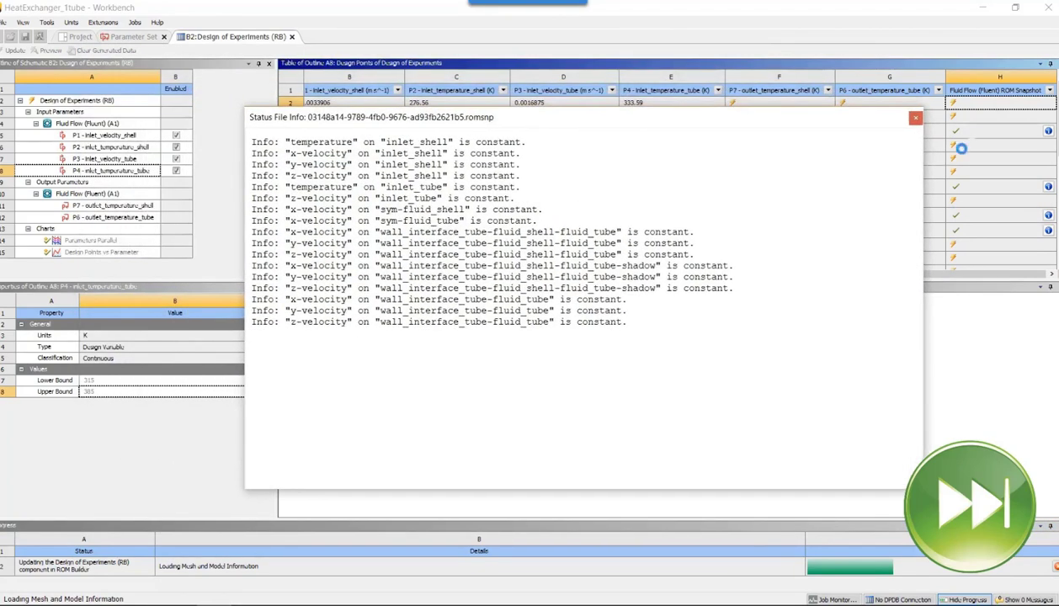
click(1044, 131)
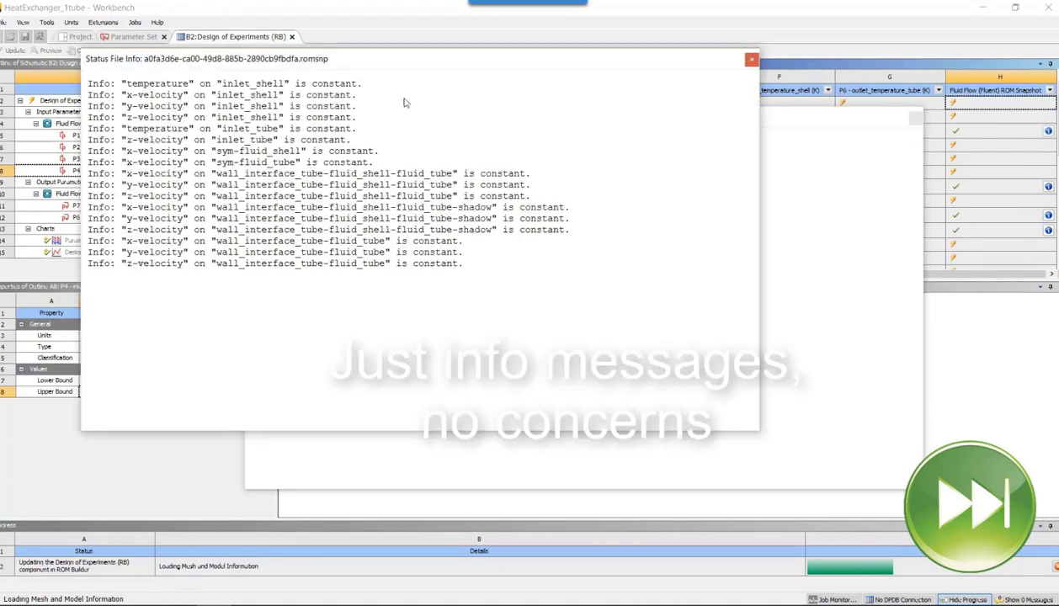
click(752, 60)
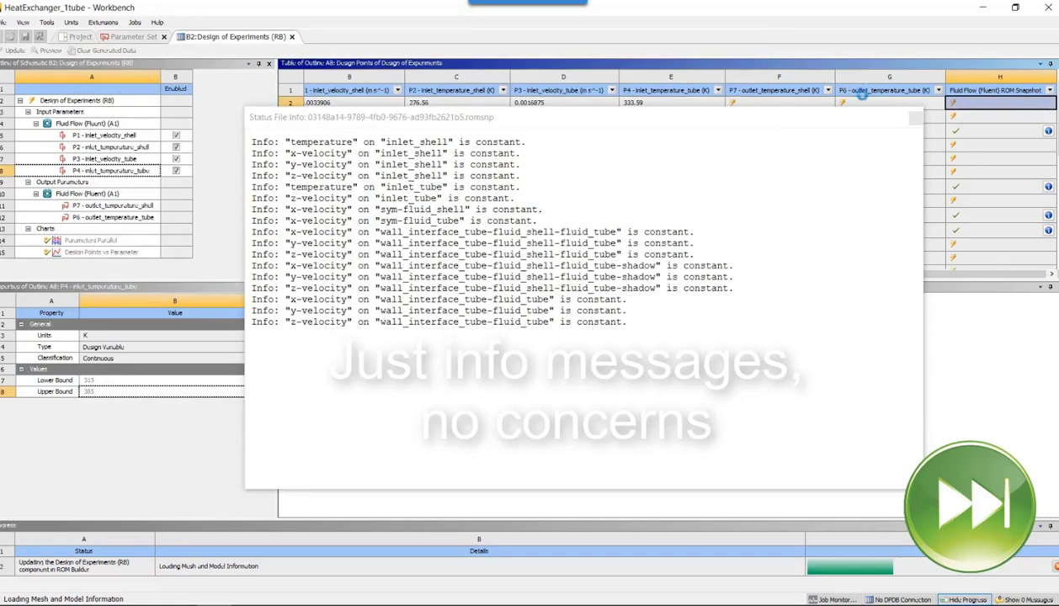
click(904, 111)
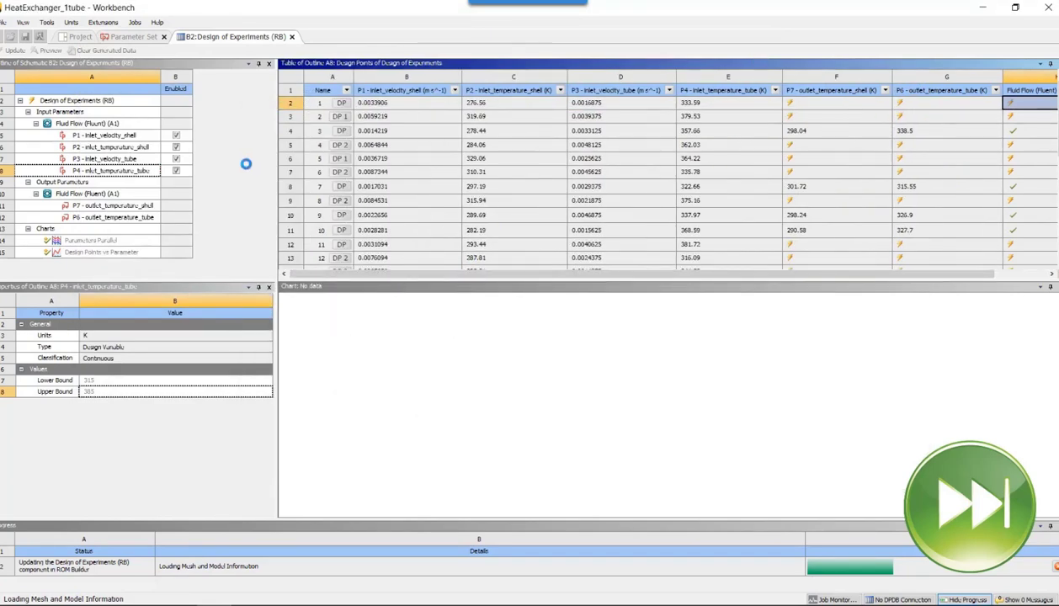
Step: Go to the Project view and browse down to the ROM snapshot files in the Files pane
click(75, 37)
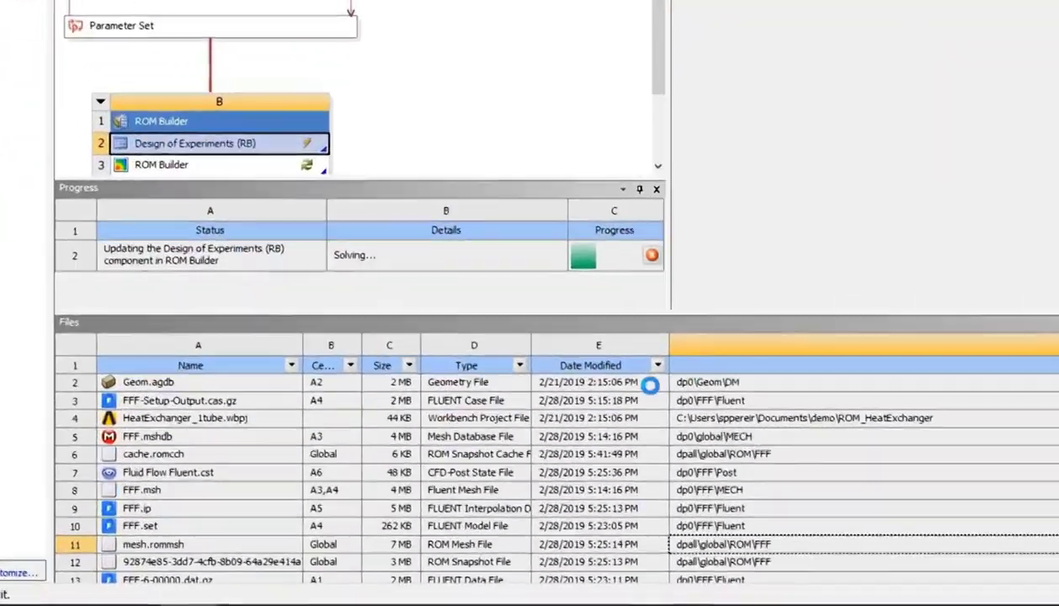
scroll(887, 406, down, 1)
scroll(887, 407, down, 5)
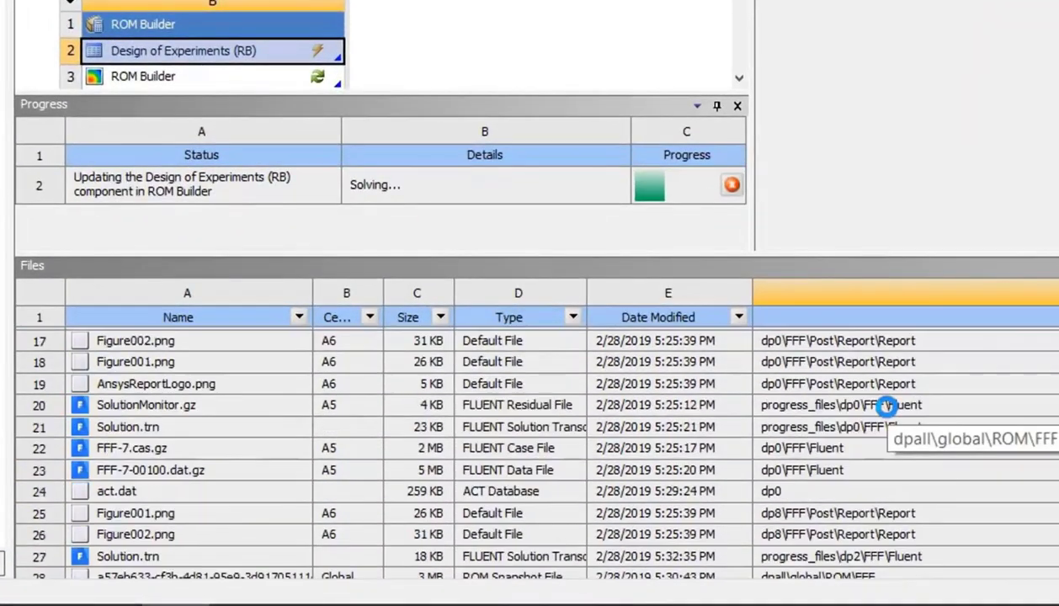
click(559, 452)
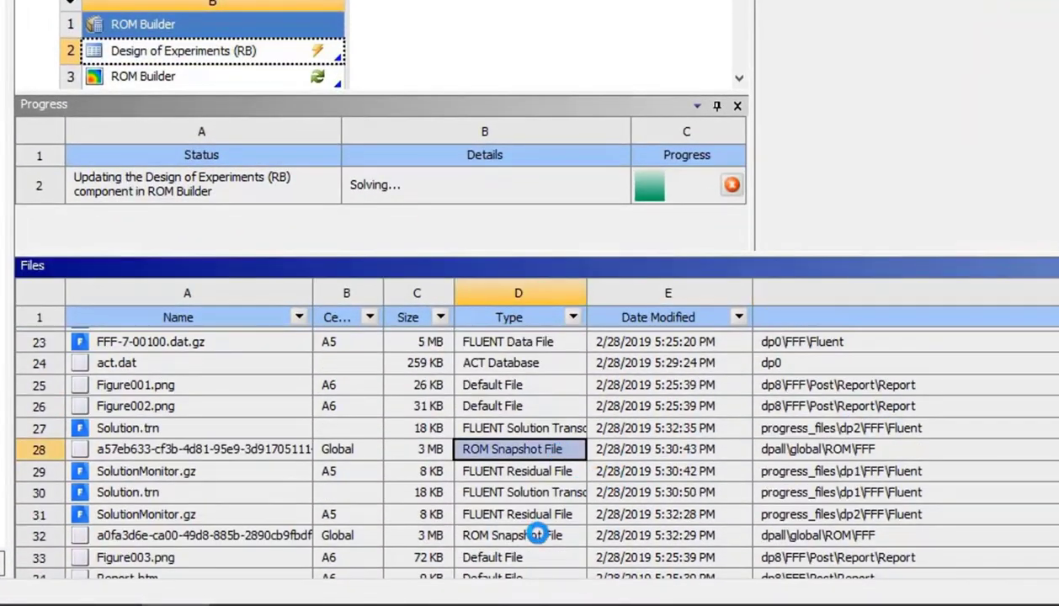
scroll(544, 522, down, 2)
scroll(545, 507, down, 4)
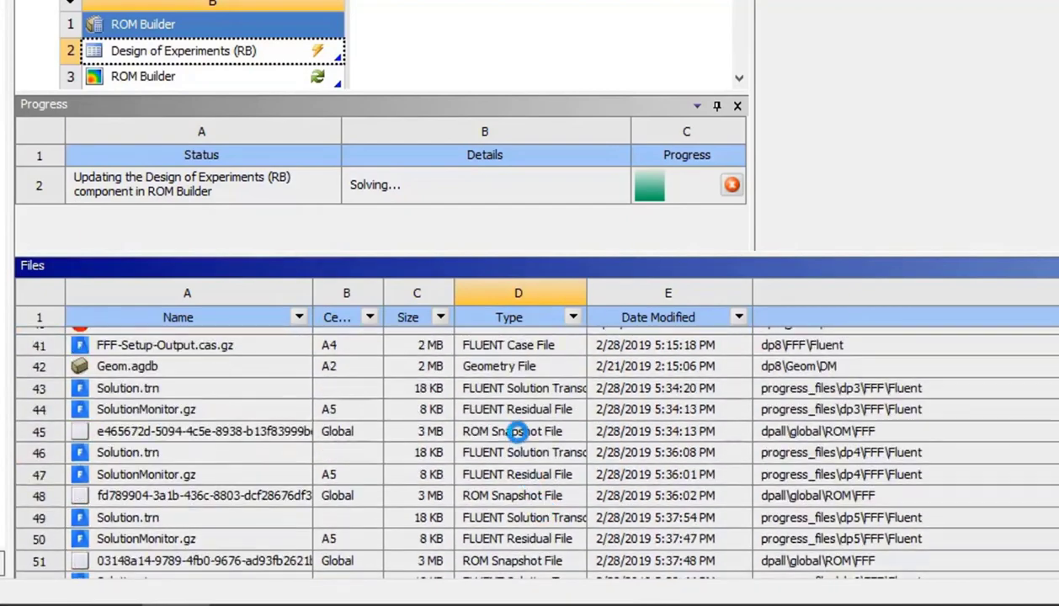
Step: Inspect the remaining ROM snapshot entries through the latest, then return to the Design of Experiments table
click(511, 429)
click(524, 435)
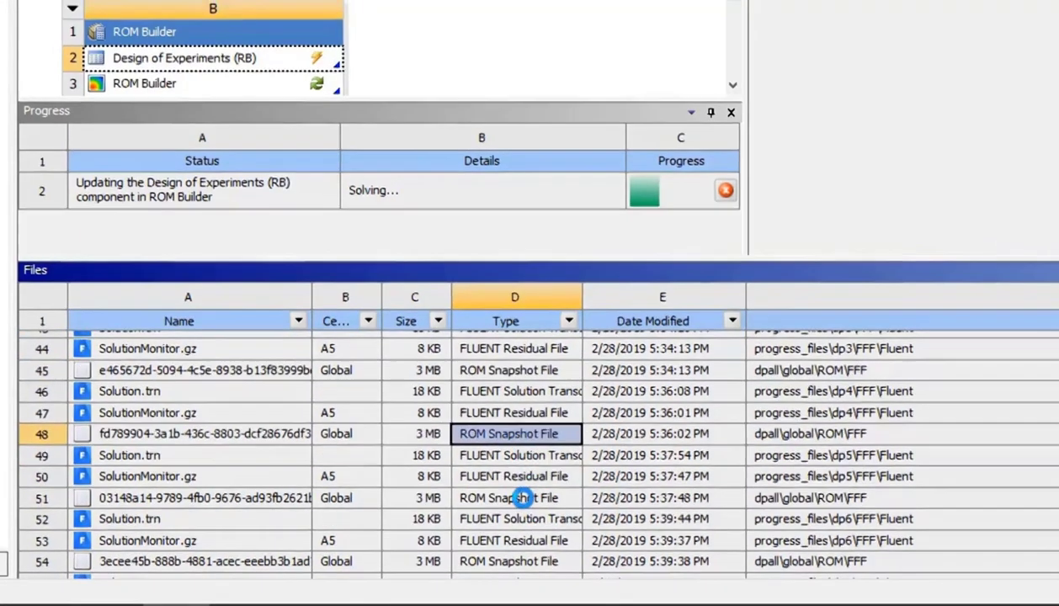
click(524, 498)
scroll(524, 504, down, 1)
click(526, 507)
scroll(417, 545, down, 2)
click(411, 502)
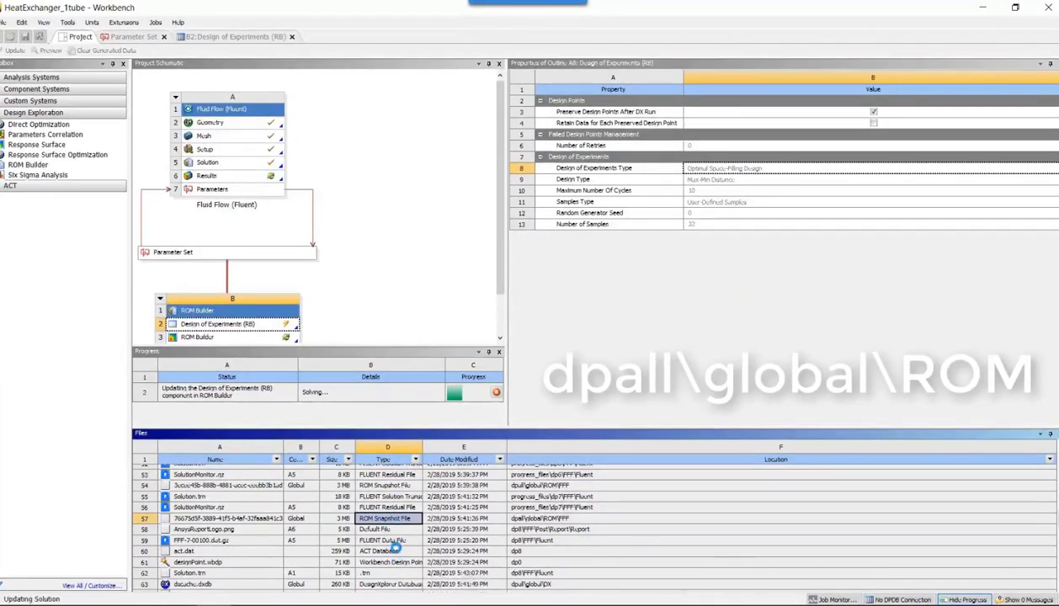
scroll(395, 547, up, 15)
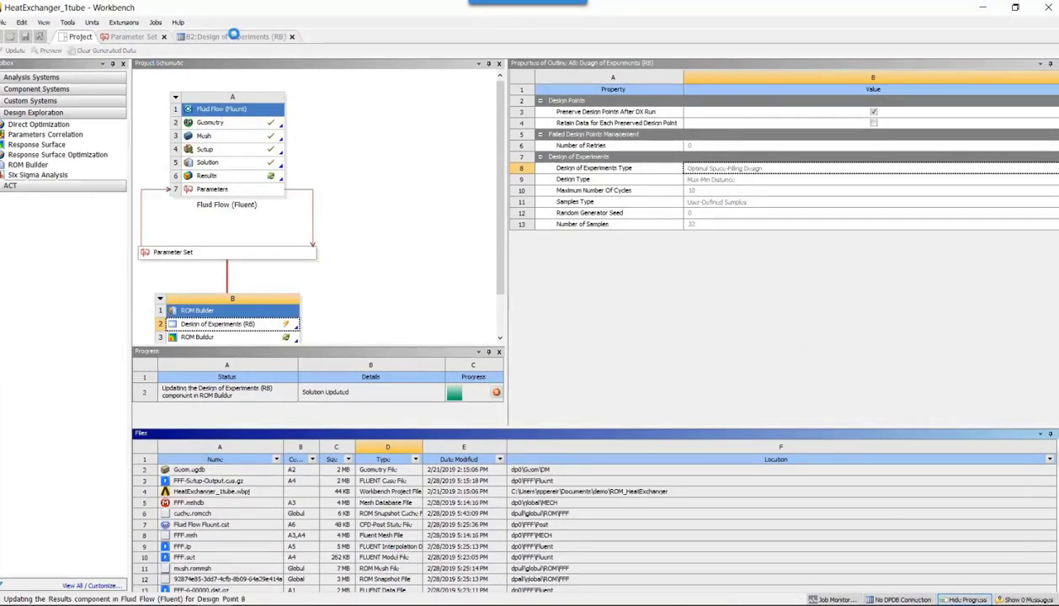
click(235, 36)
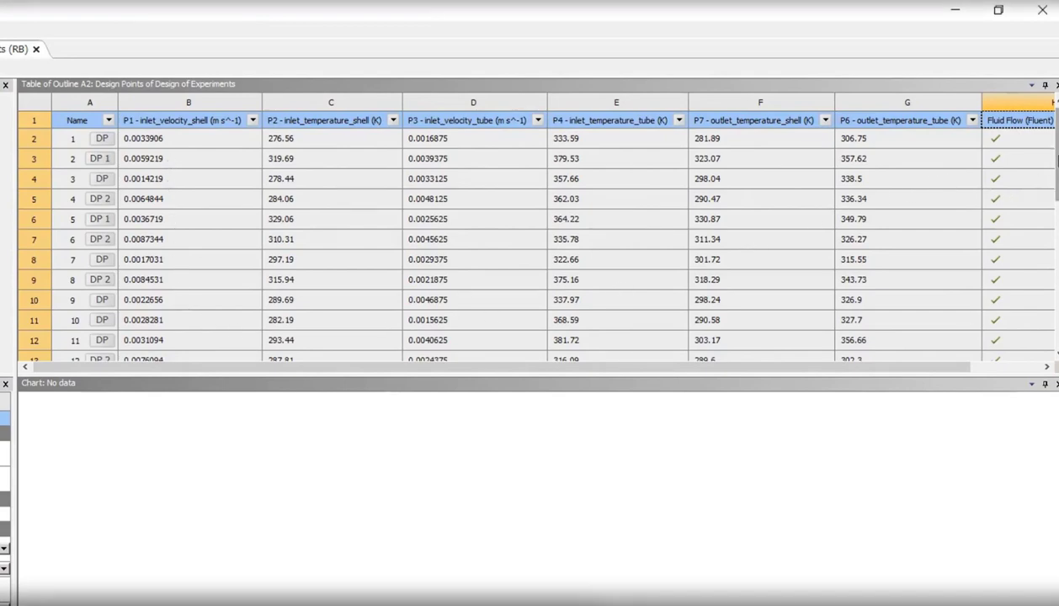
Step: Review the design points' outlet tube temperatures, then go back to the Project Schematic
drag(1055, 177, 1056, 239)
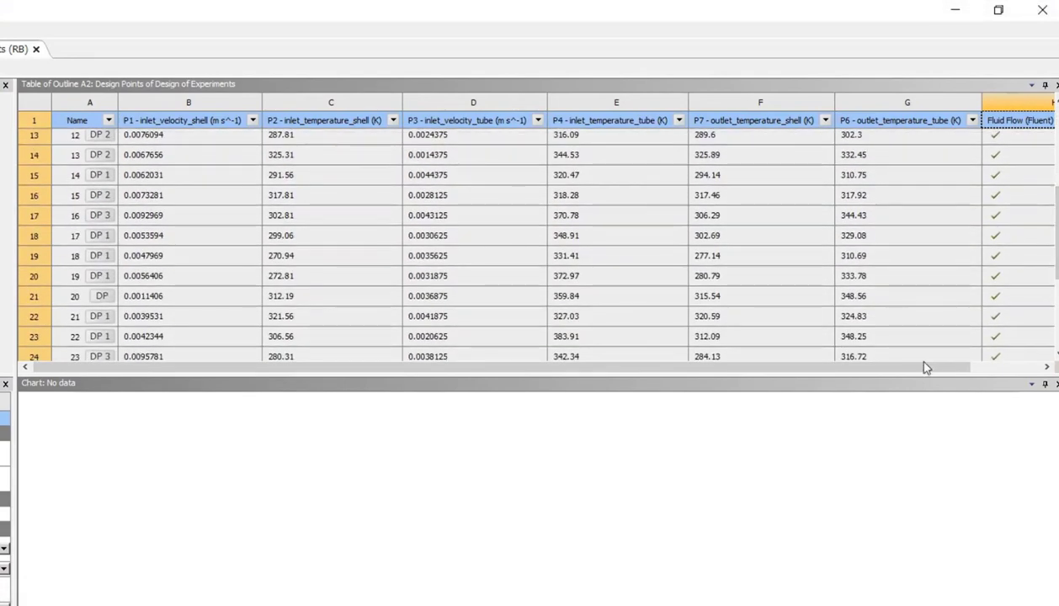
drag(921, 367, 993, 368)
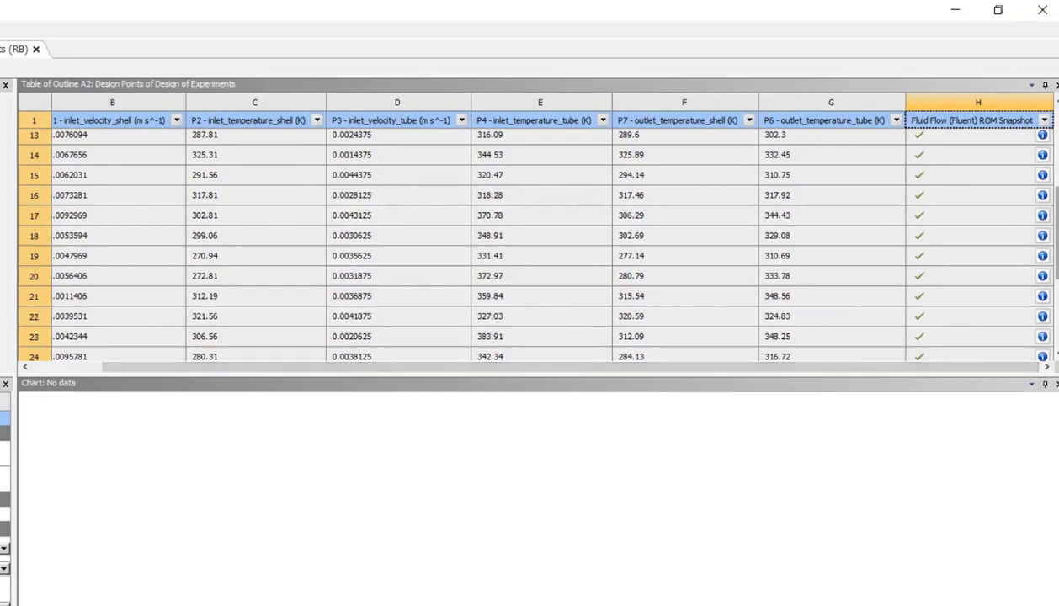
scroll(1043, 190, up, 4)
click(832, 315)
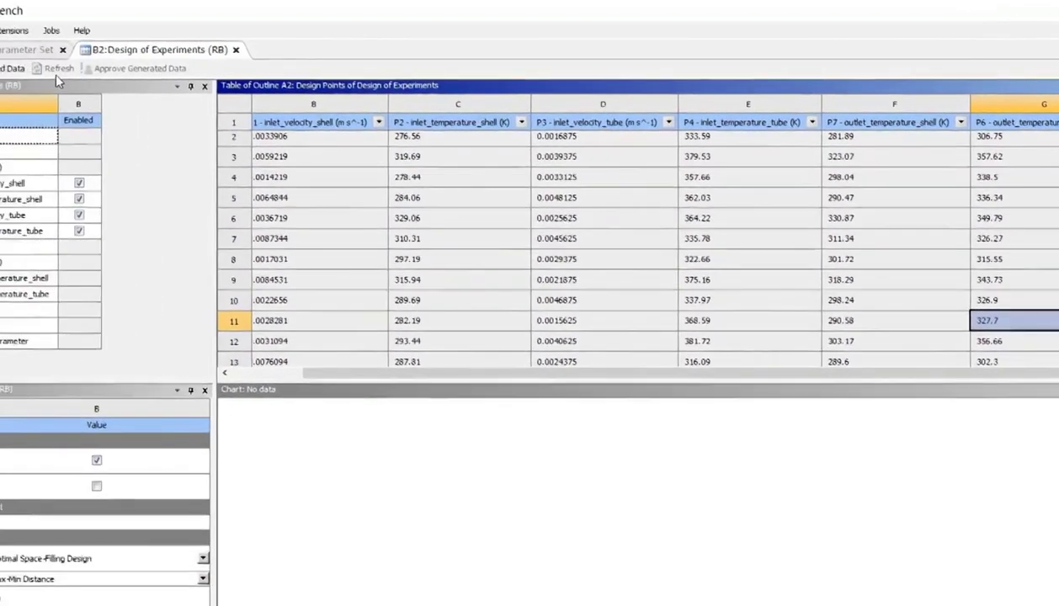
click(92, 41)
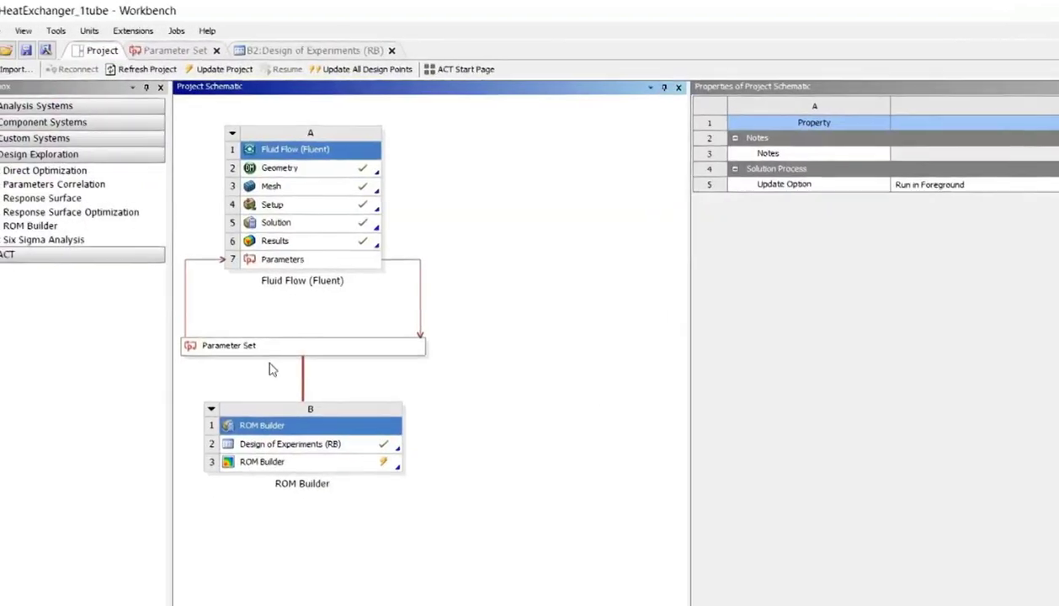
Step: Open the ROM Builder, check the inlet_temperature_shell bounds, and keep the Fluent solver system
double_click(291, 467)
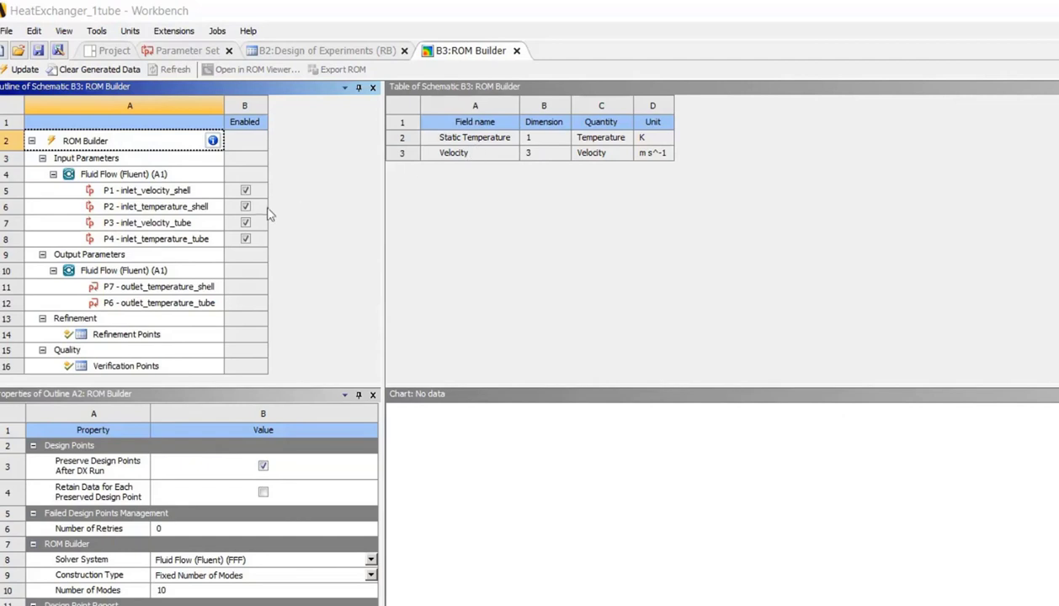
click(156, 209)
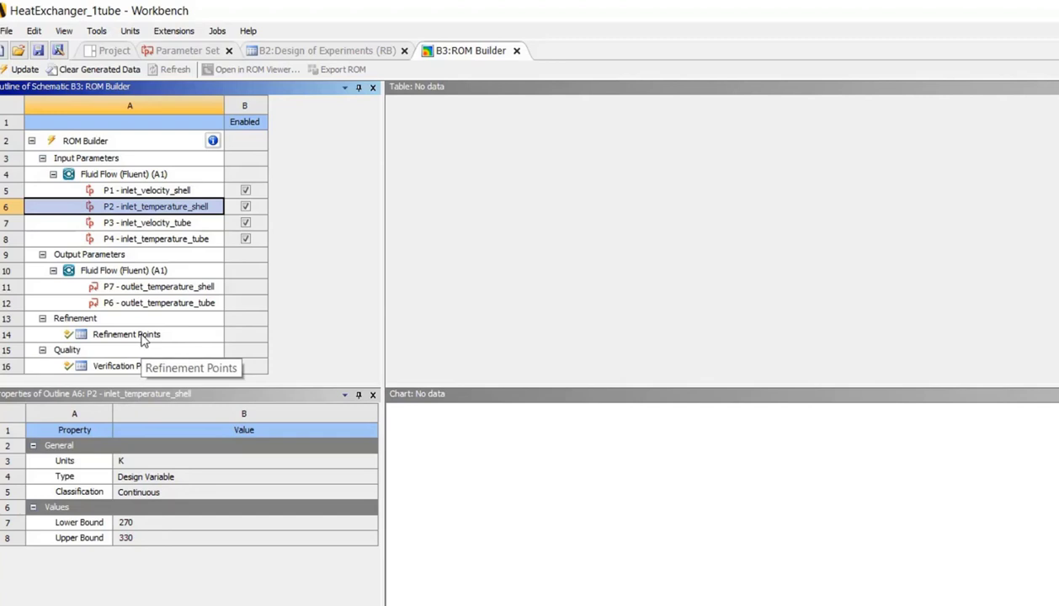
click(104, 142)
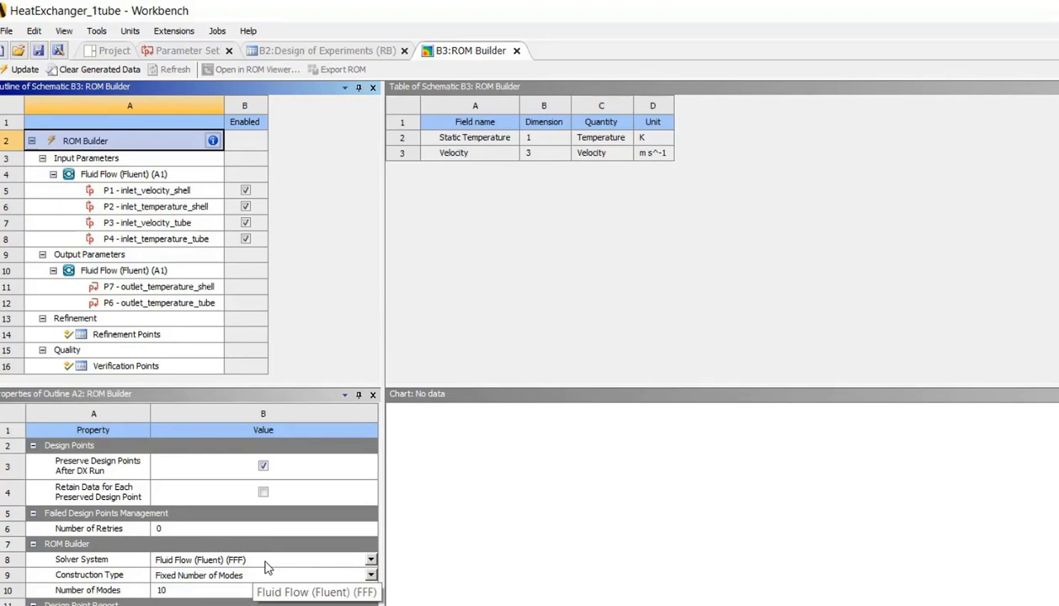
click(371, 561)
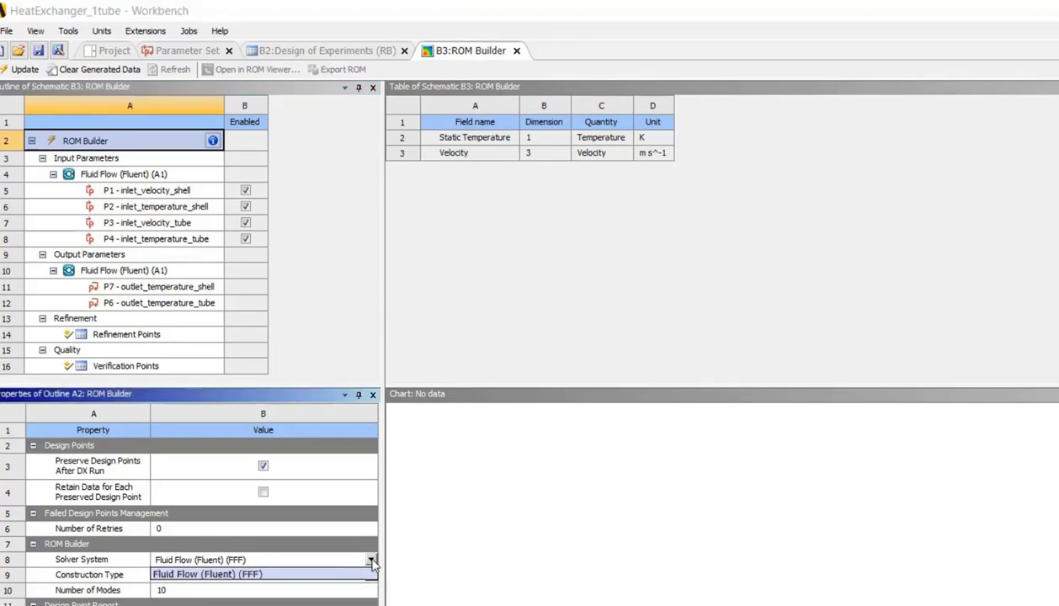
click(326, 574)
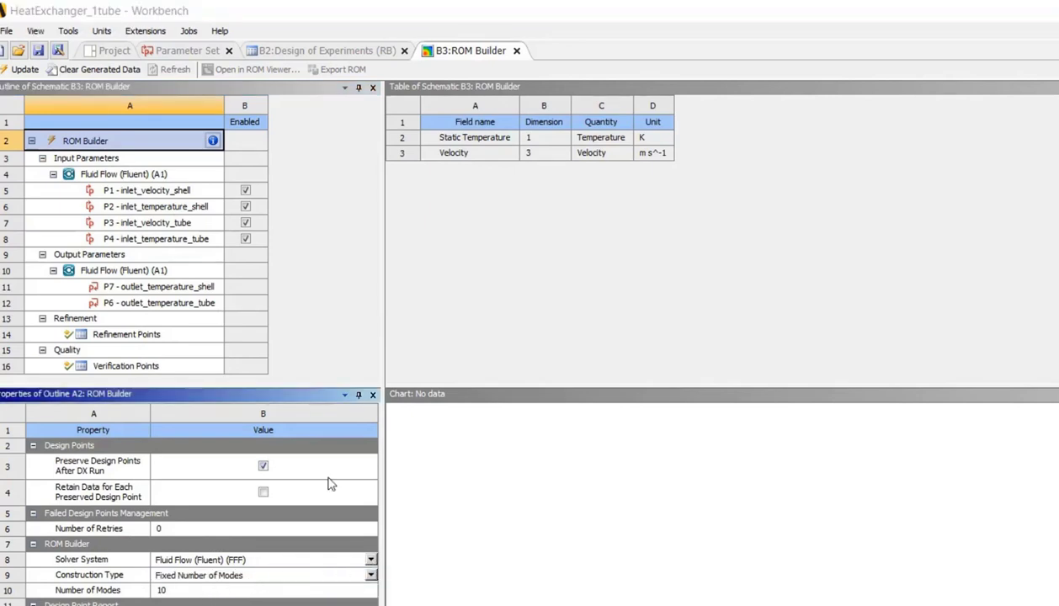
Step: Update the ROM Builder to build the ROM from the solved design points
click(24, 71)
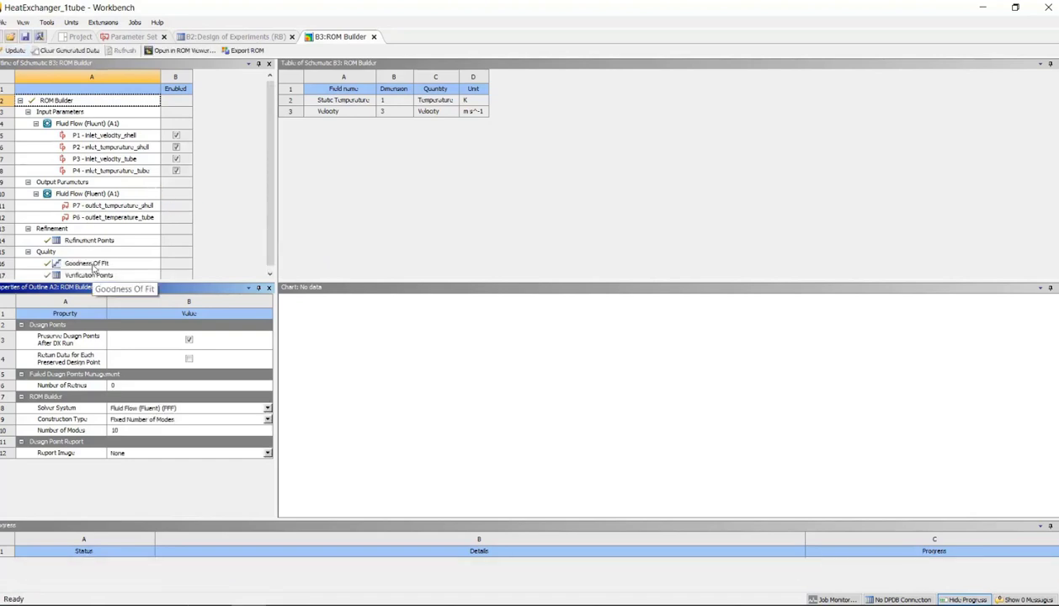
Step: Show Goodness Of Fit and read the error chart, peaking at 14.937 for snapshot 8
click(94, 263)
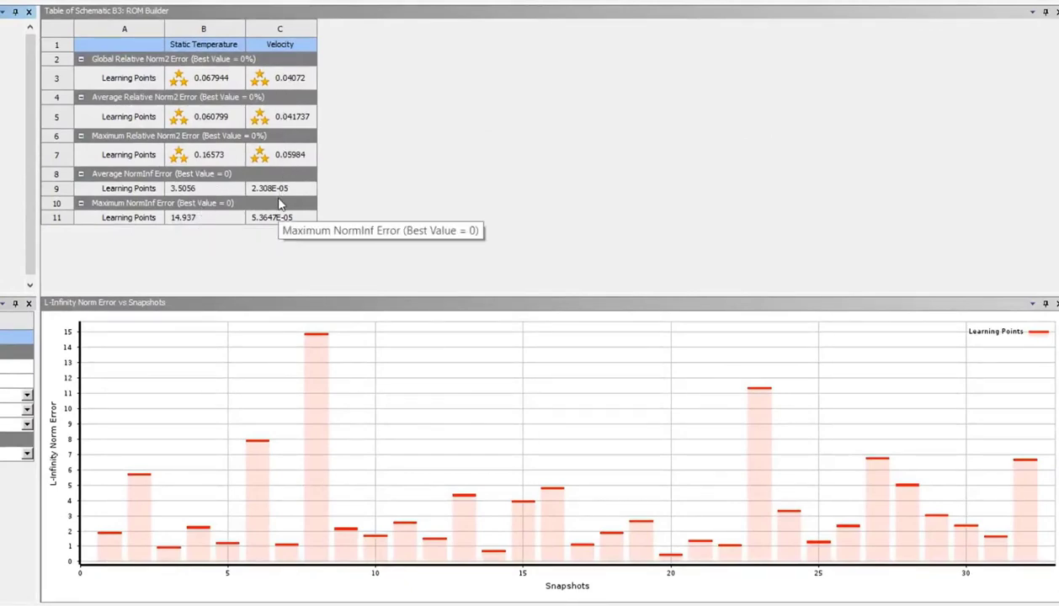
mouse_move(307, 445)
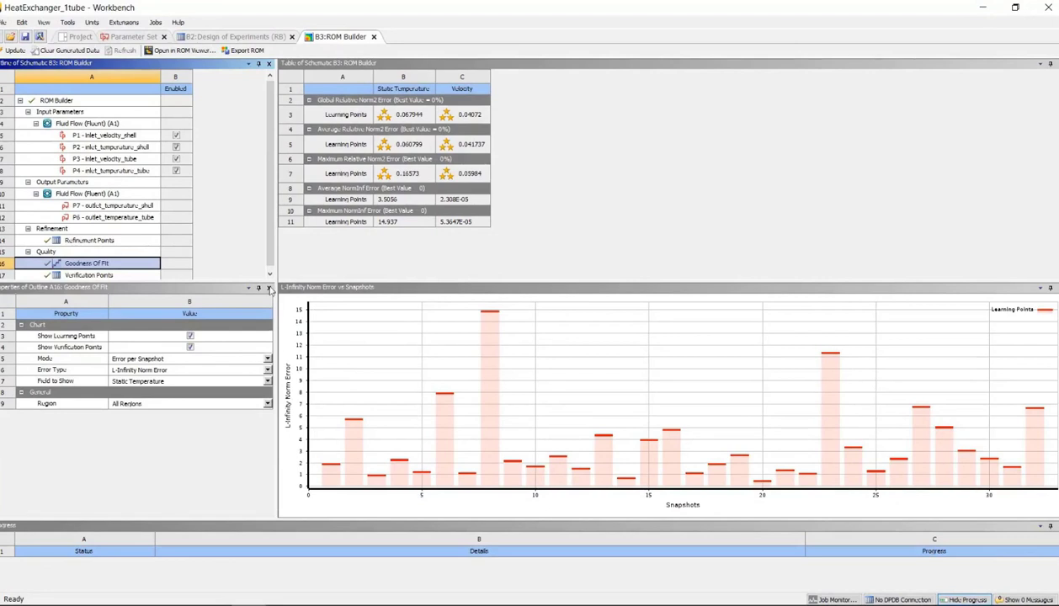
scroll(267, 240, down, 1)
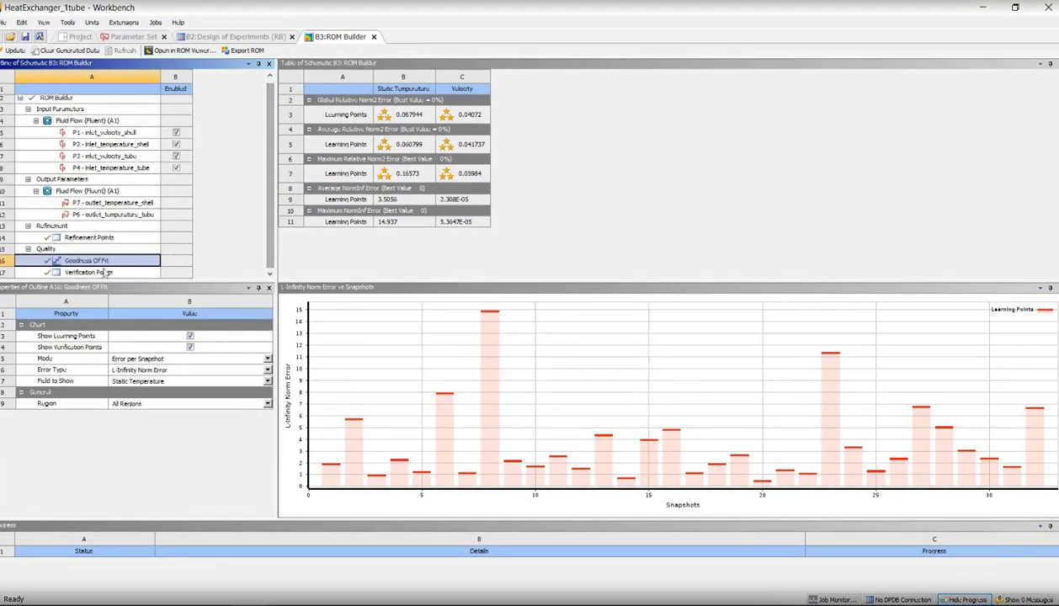
Step: Add a verification point with inputs 0.002, 305, 0.005 and 355
click(97, 273)
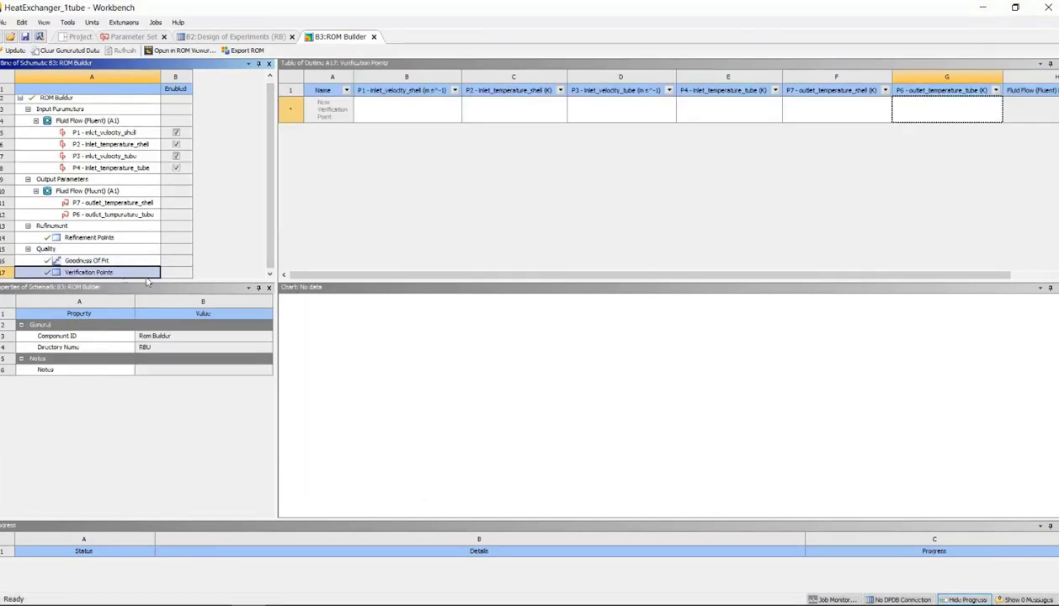
click(402, 116)
text(0)
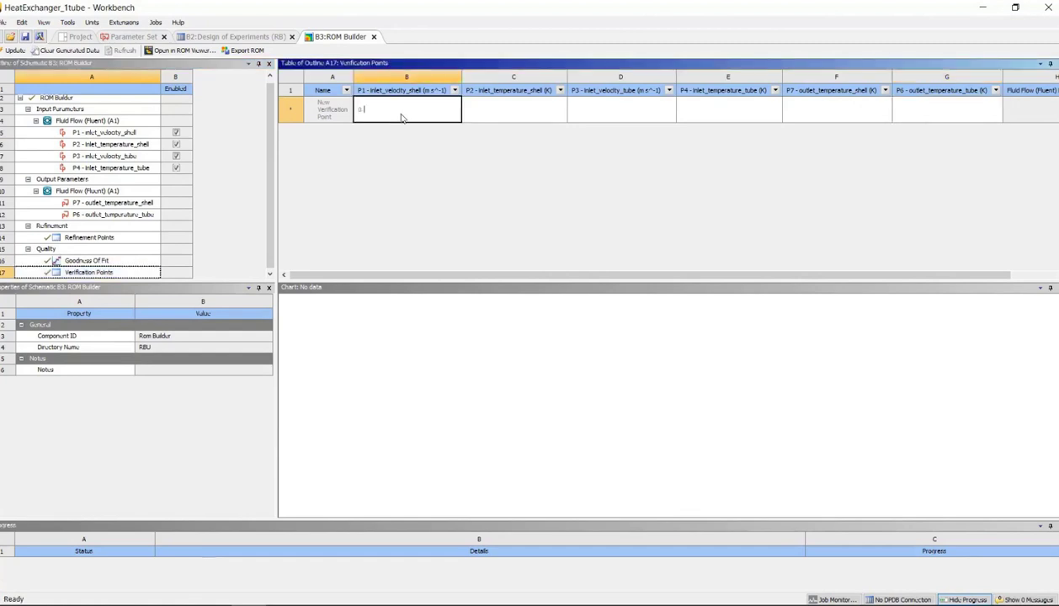
text(.002)
key(Return)
click(509, 104)
click(589, 103)
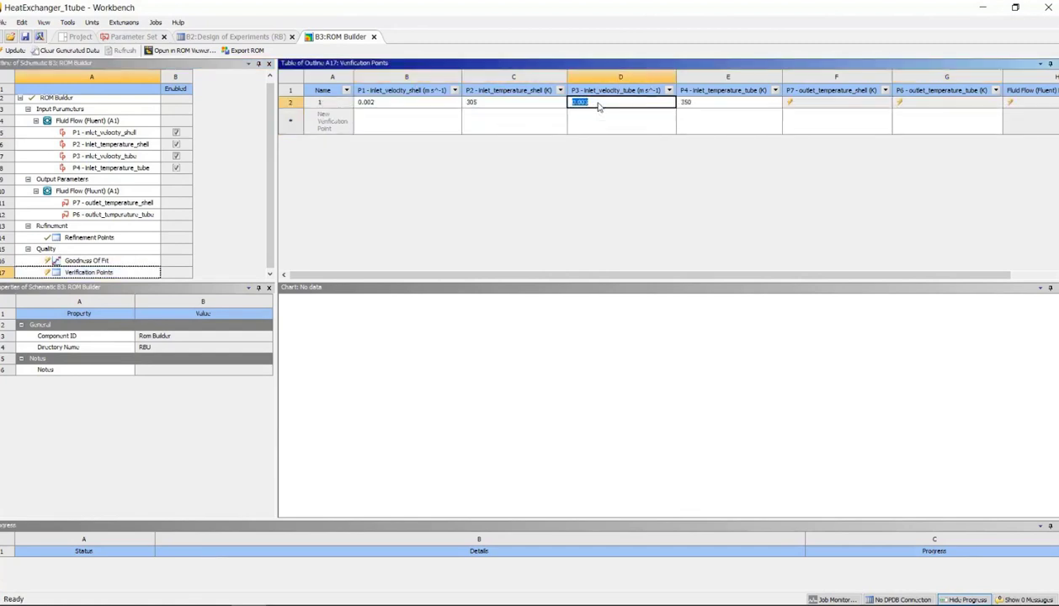
click(682, 103)
key(BackSpace)
text(5)
click(811, 102)
Step: Update the verification point to get outlet temperatures 310.58 K and 343.96 K, and show Goodness Of Fit
right_click(808, 103)
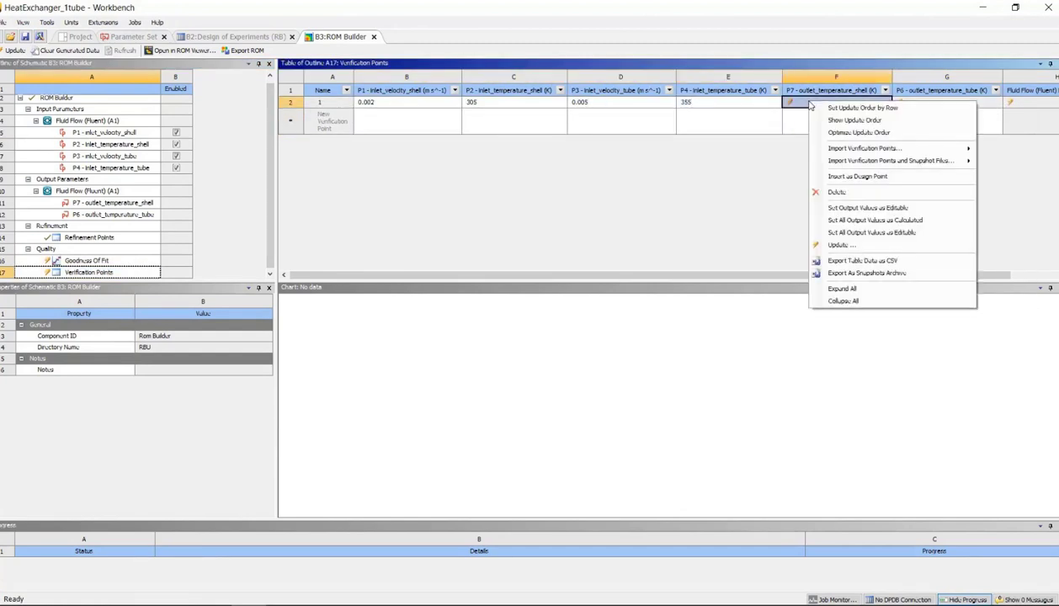
click(841, 245)
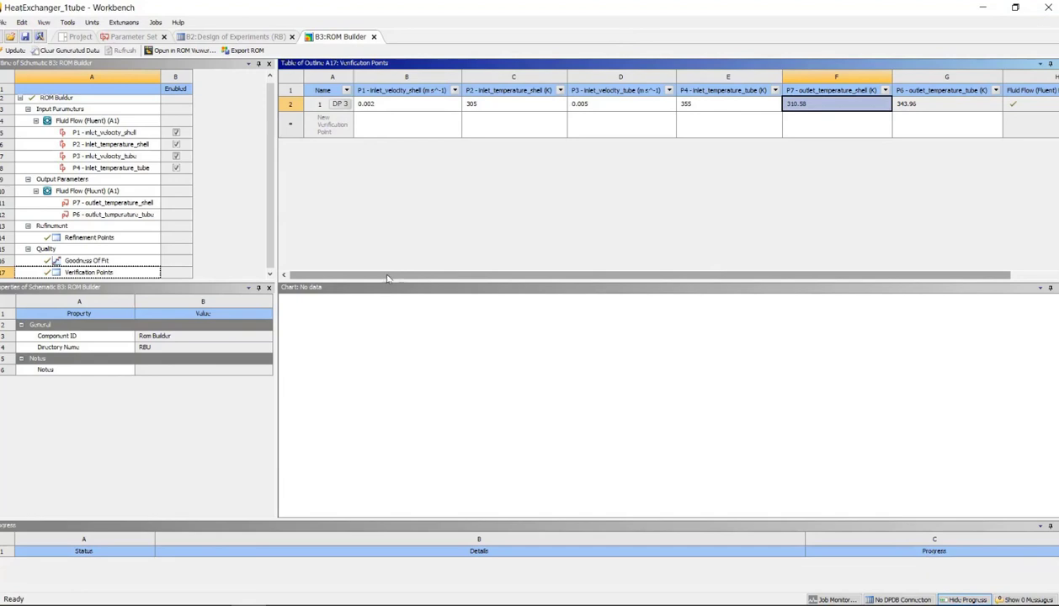
drag(387, 278, 820, 211)
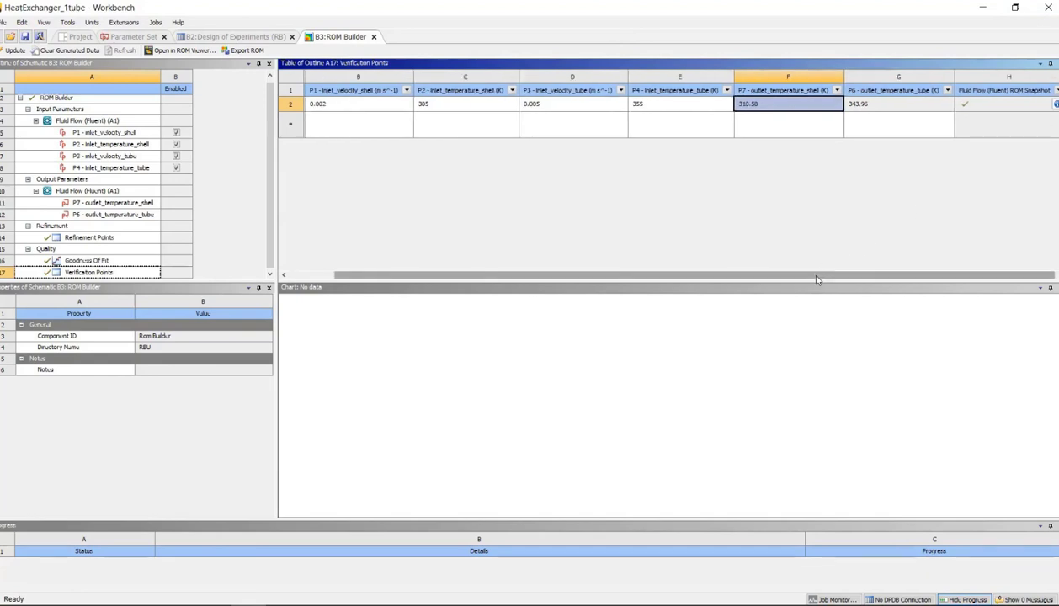
click(87, 261)
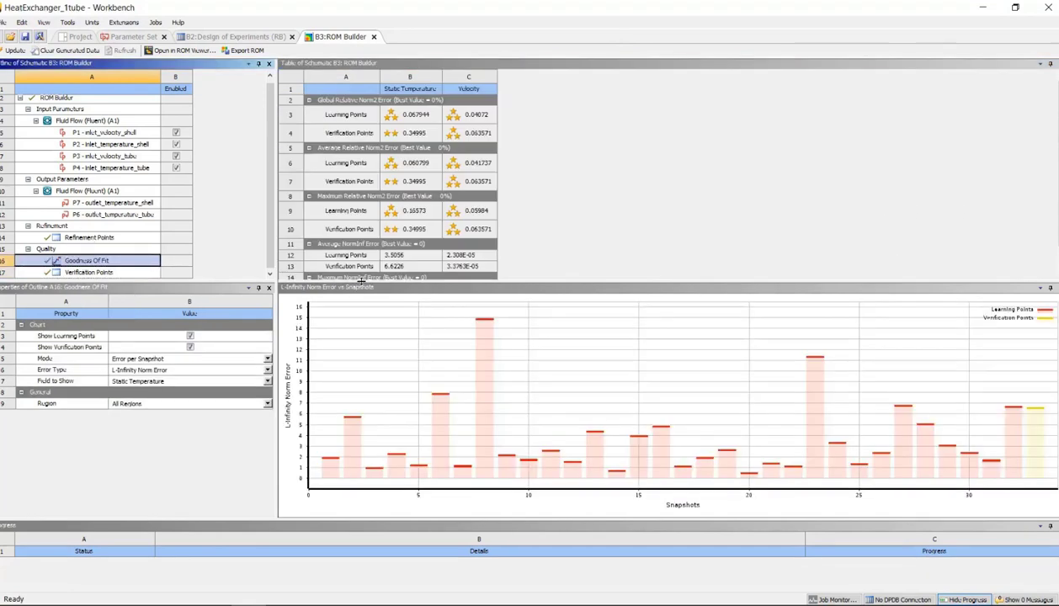
Step: Chart Relative L2-Norm Error (%) for Velocity, restricted to the outlet_shell region
mouse_move(1028, 432)
click(216, 371)
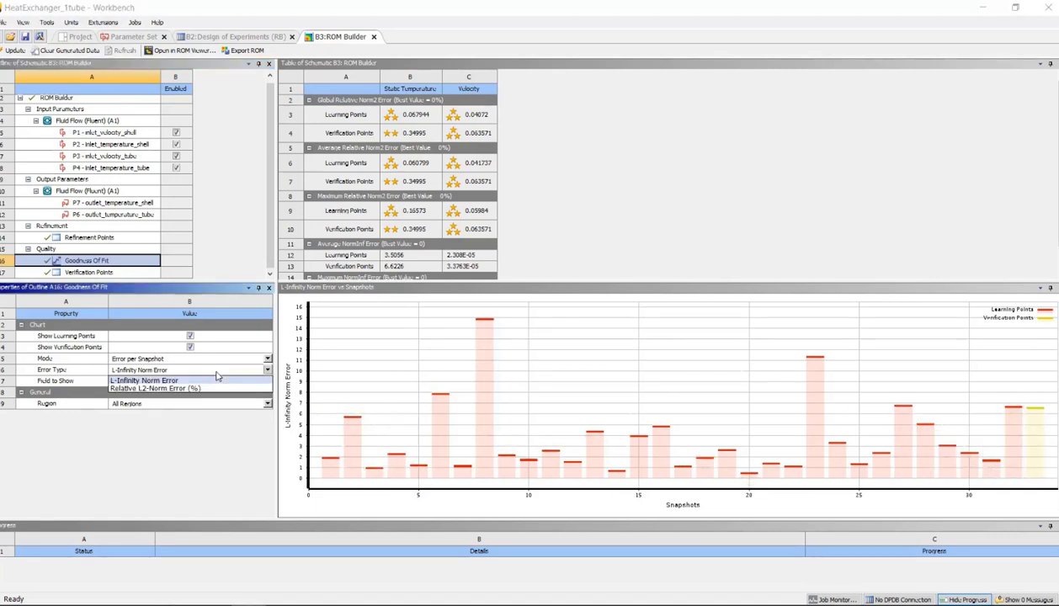
click(199, 388)
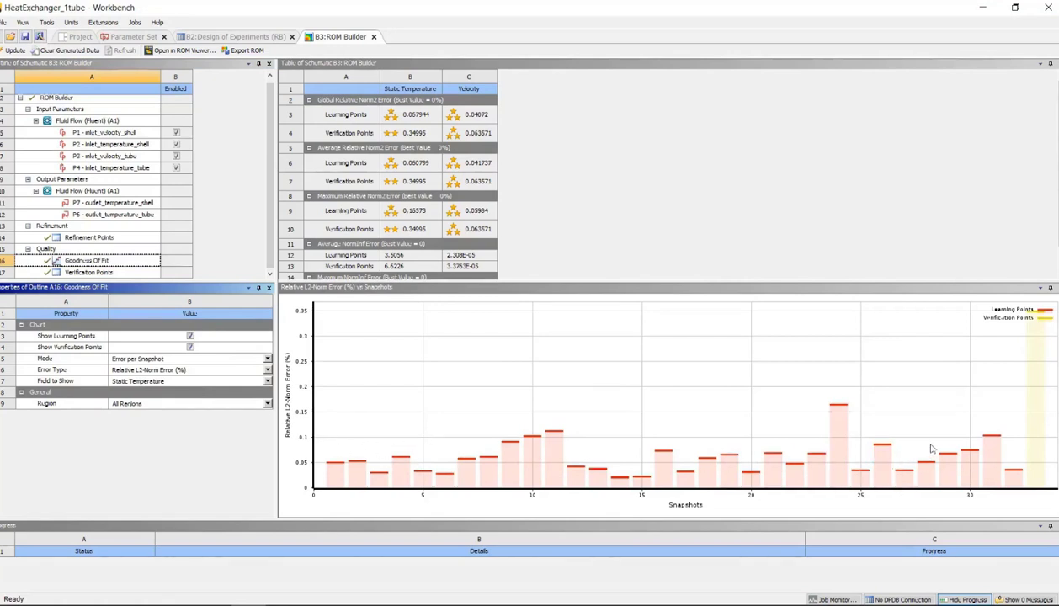
click(267, 381)
click(202, 402)
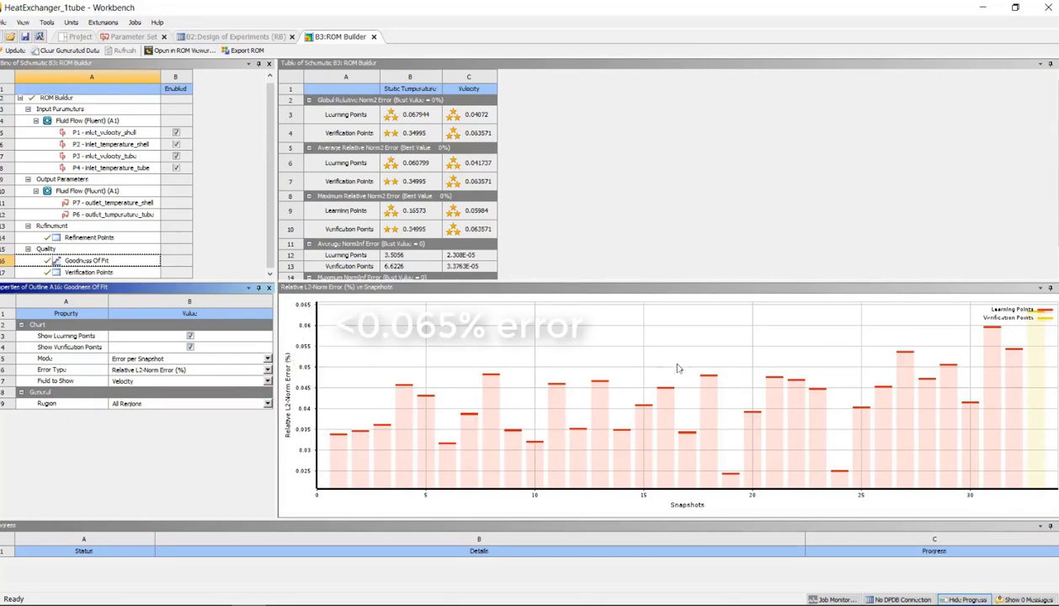
click(267, 405)
click(147, 343)
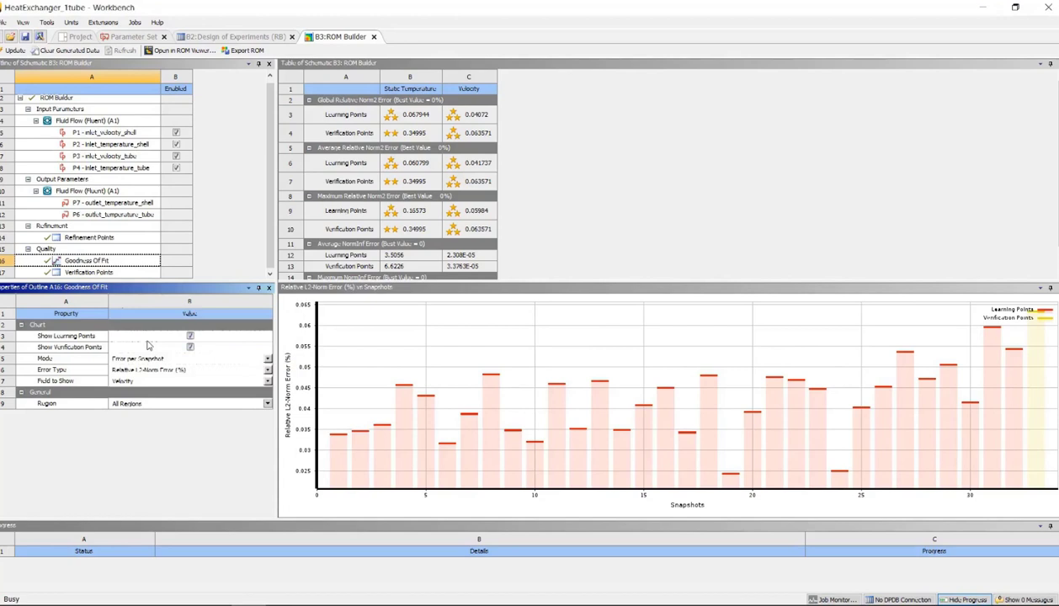
click(267, 403)
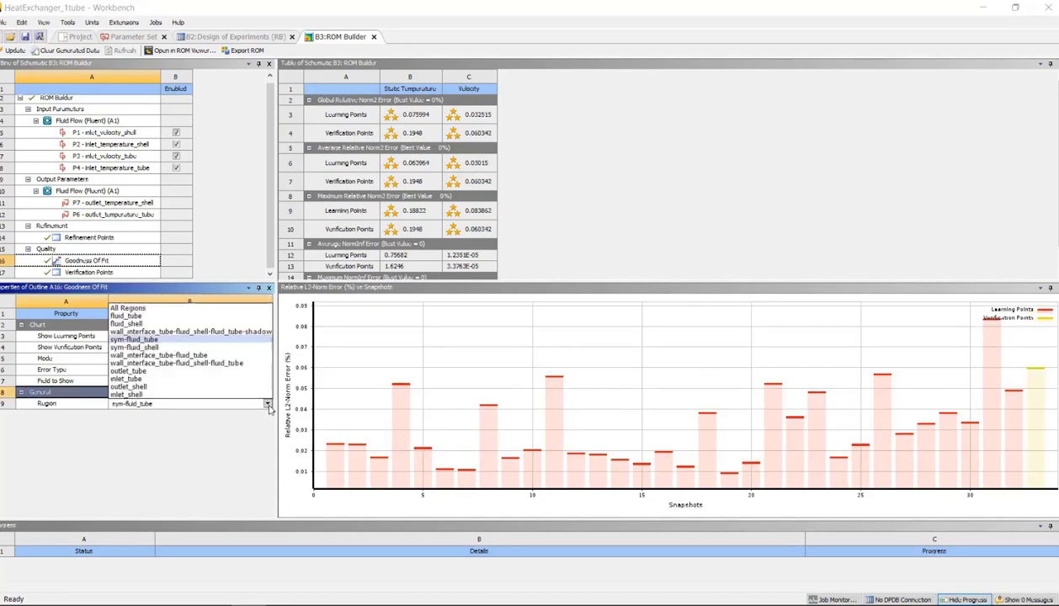
click(144, 392)
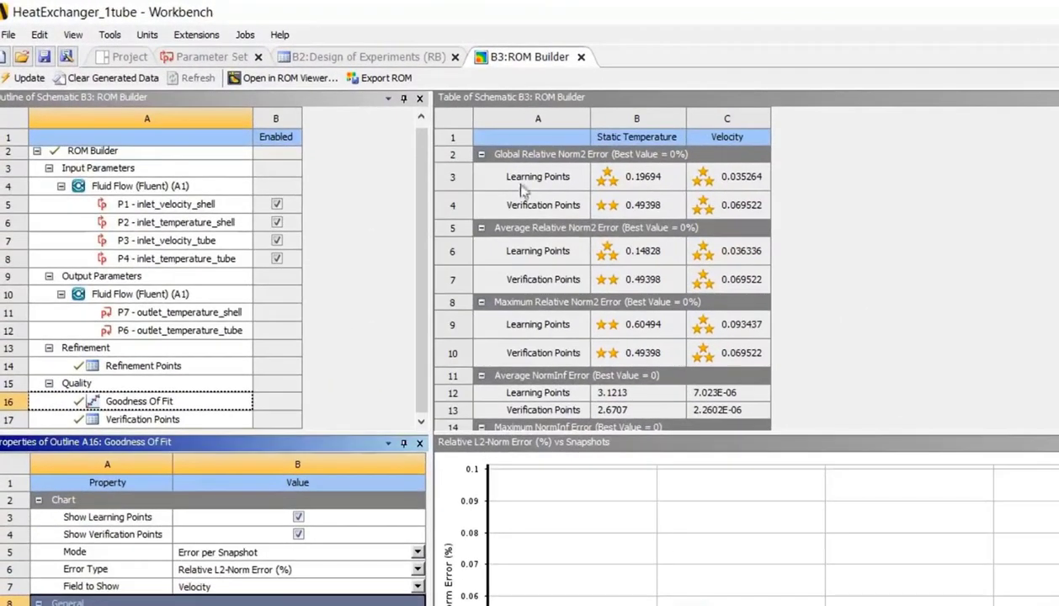
Step: Export the ROM as HeatExchanger_FMU.fmu using the FMU Version 2 file type
click(376, 79)
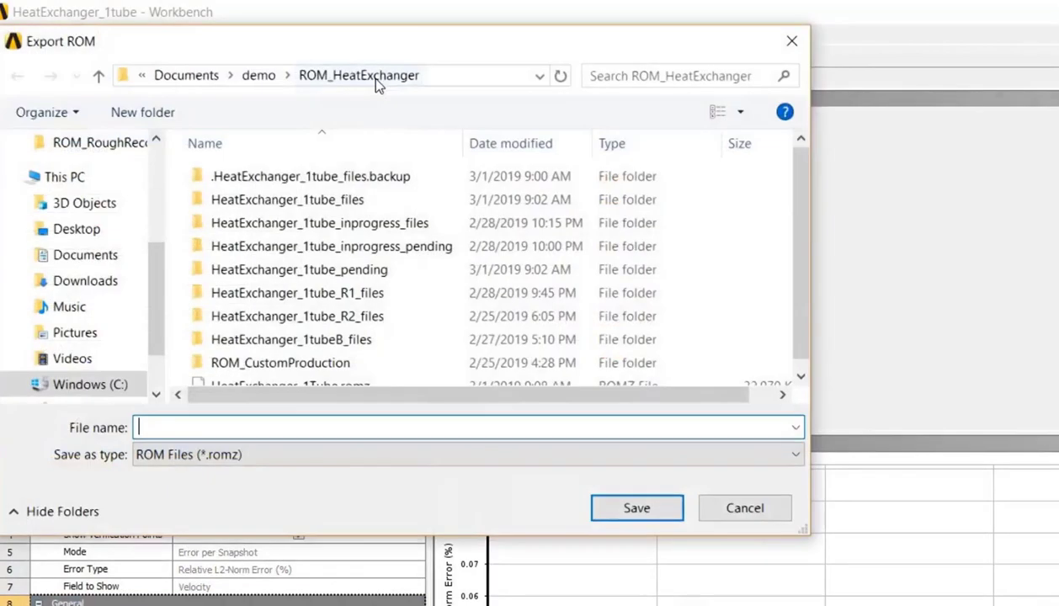
click(791, 459)
click(255, 430)
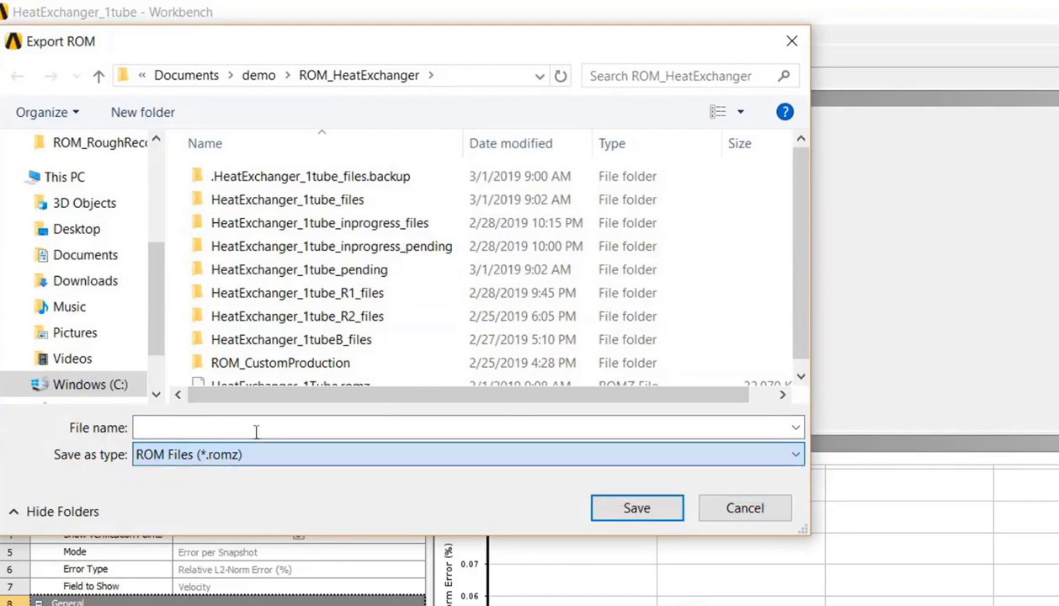
text(HeatExchanger)
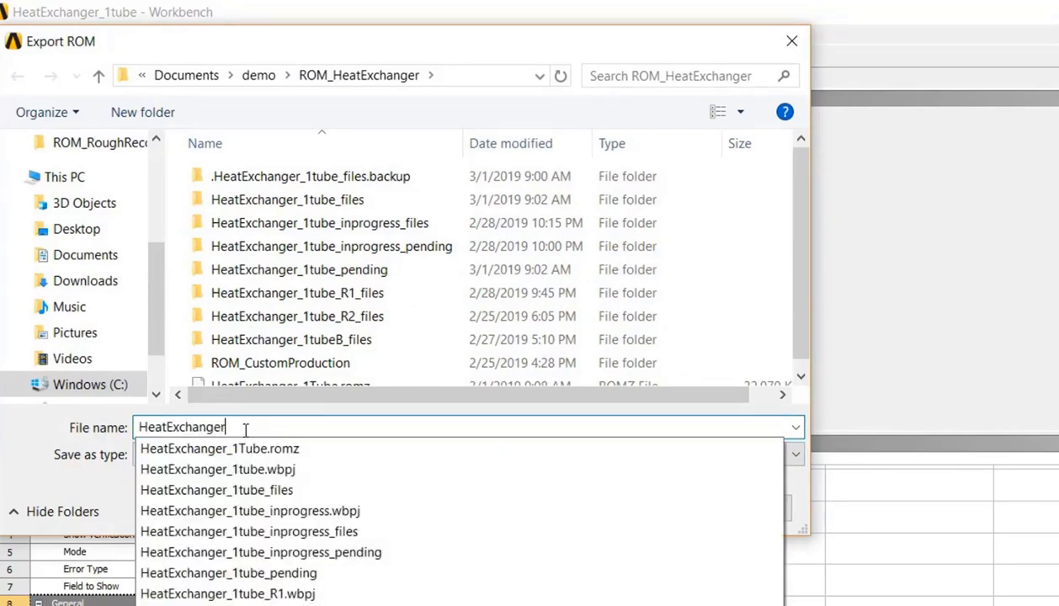
text(_FMU)
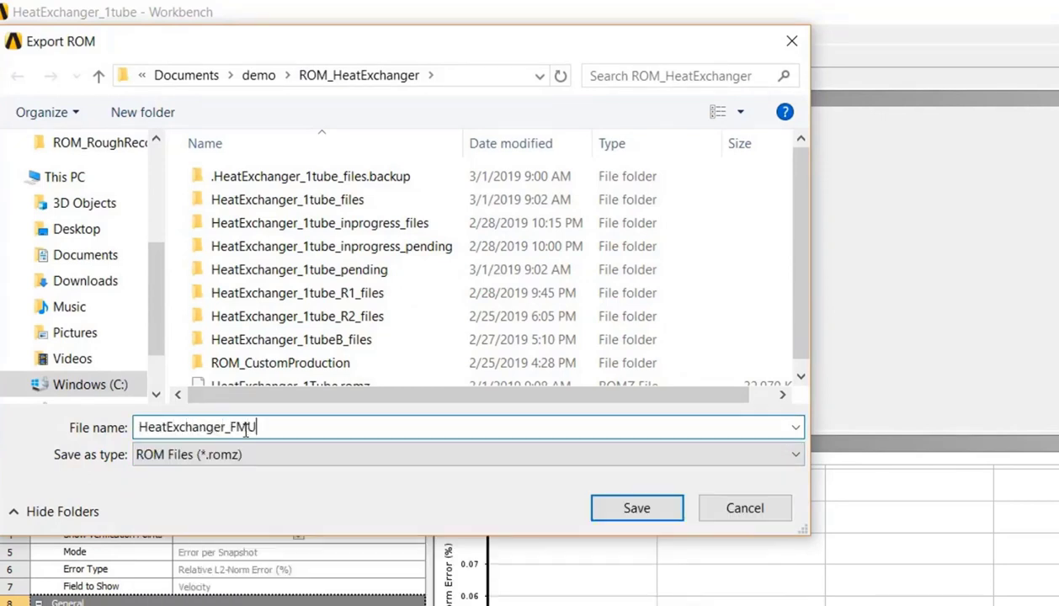
click(737, 463)
click(267, 494)
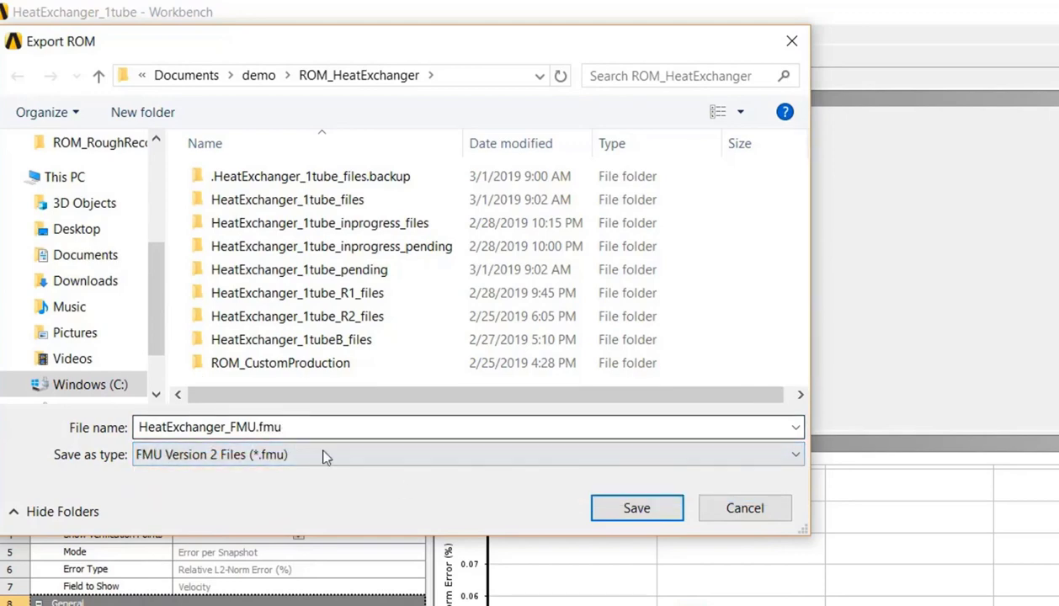
click(633, 510)
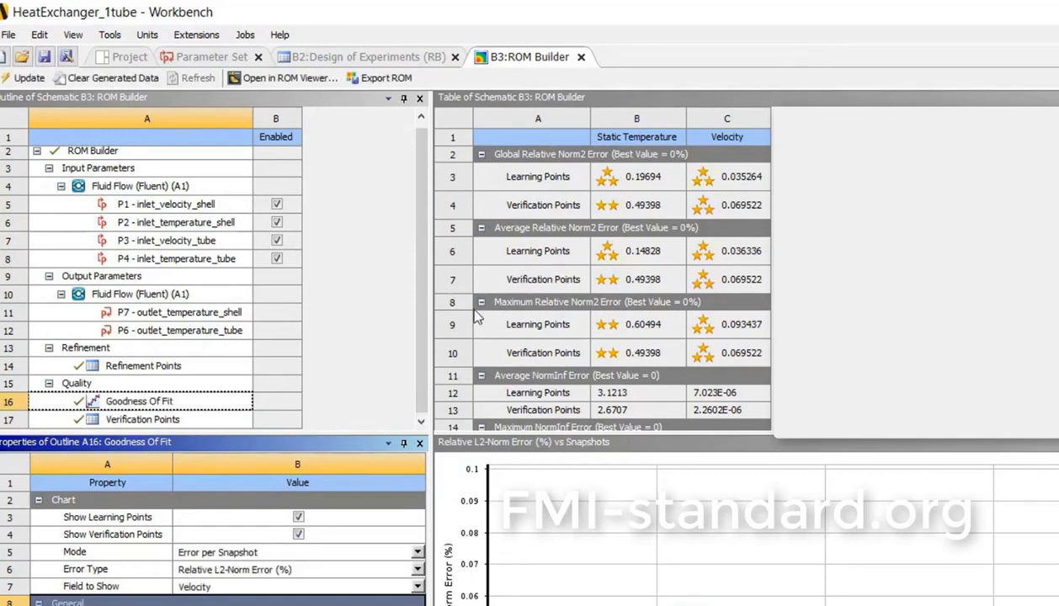
Step: Open the ROM in a maximized ROM Viewer and rotate the heat exchanger to lie horizontally
click(276, 80)
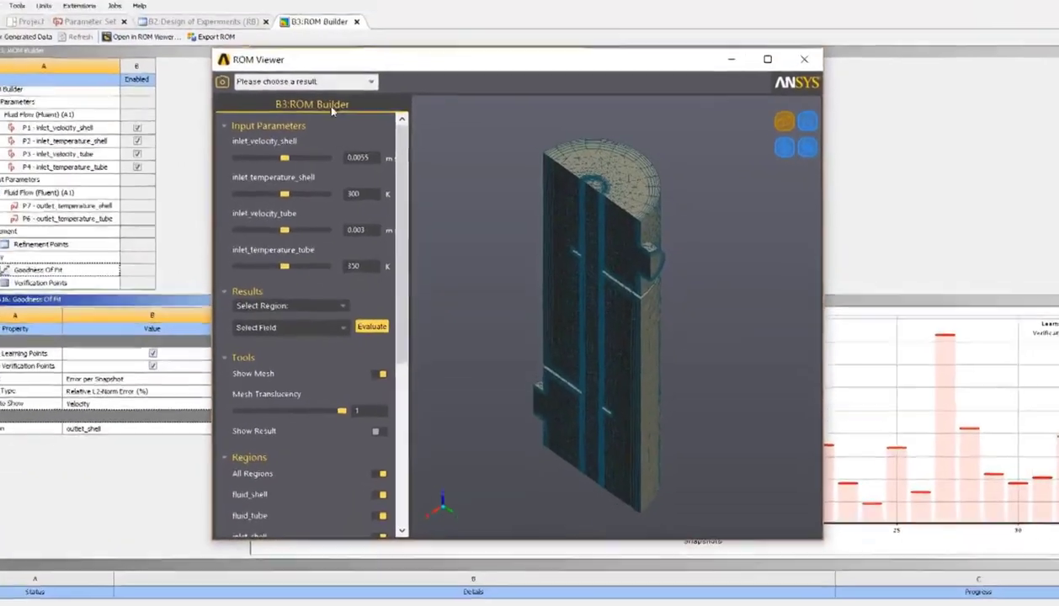
click(767, 59)
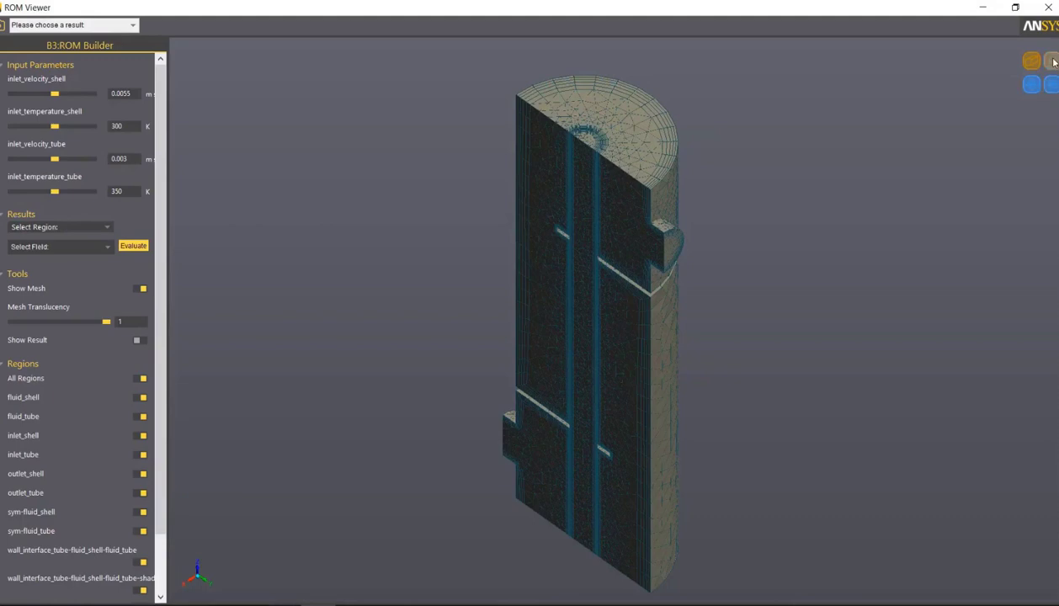
drag(449, 289, 755, 213)
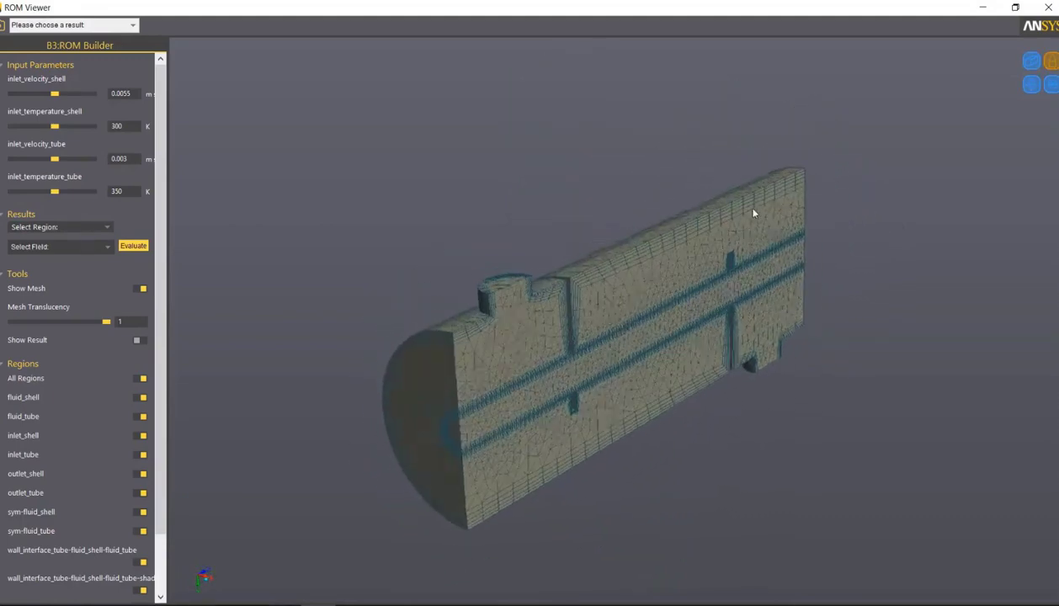
scroll(697, 351, up, 5)
scroll(697, 345, down, 3)
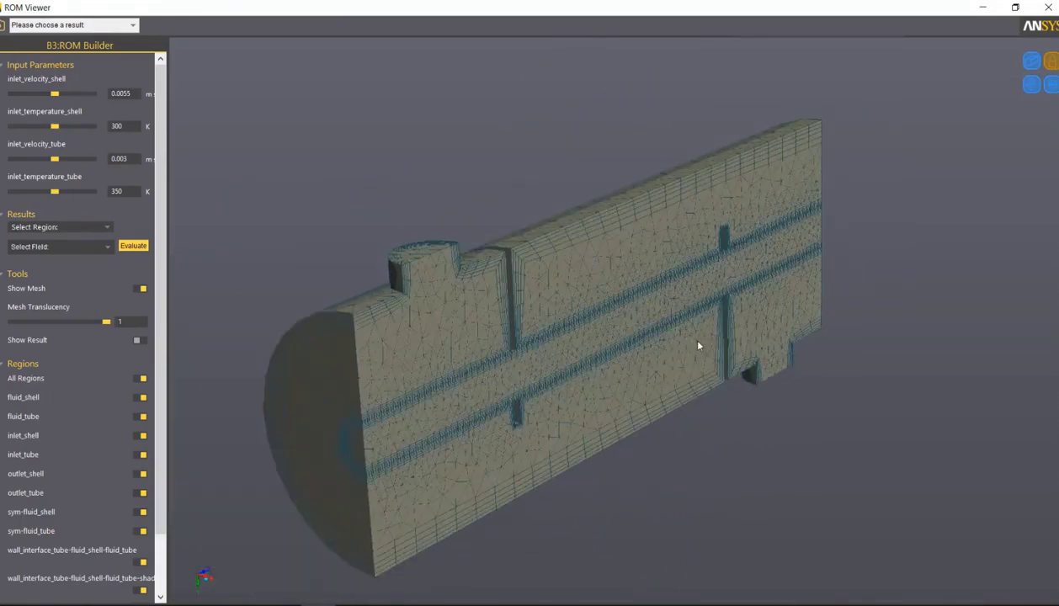
Step: Evaluate a Static Temperature contour on the sym-fluid_shell region
click(108, 229)
drag(109, 250, 111, 277)
click(54, 277)
click(105, 247)
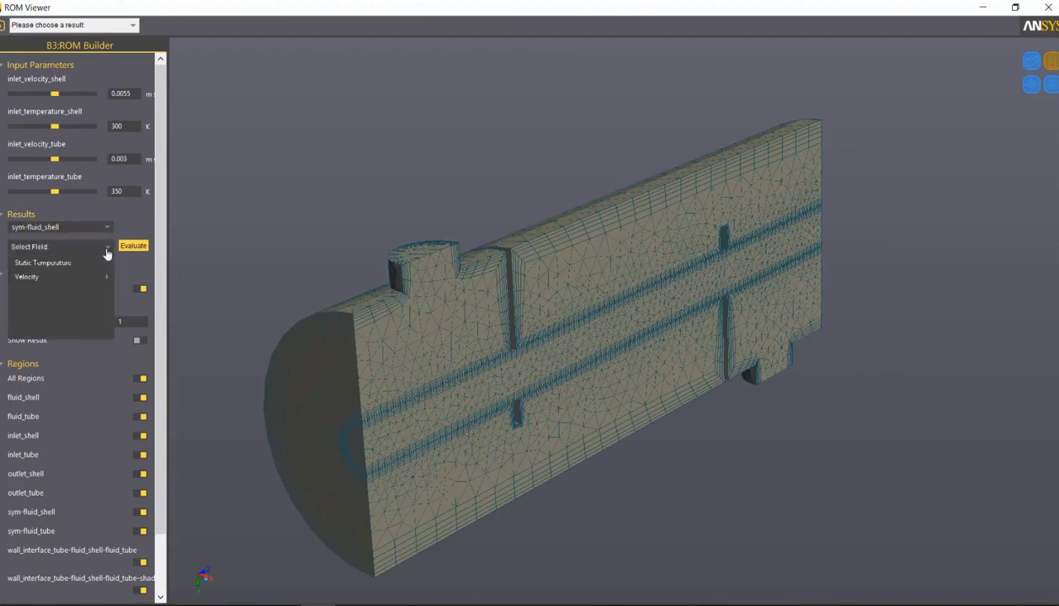
click(49, 264)
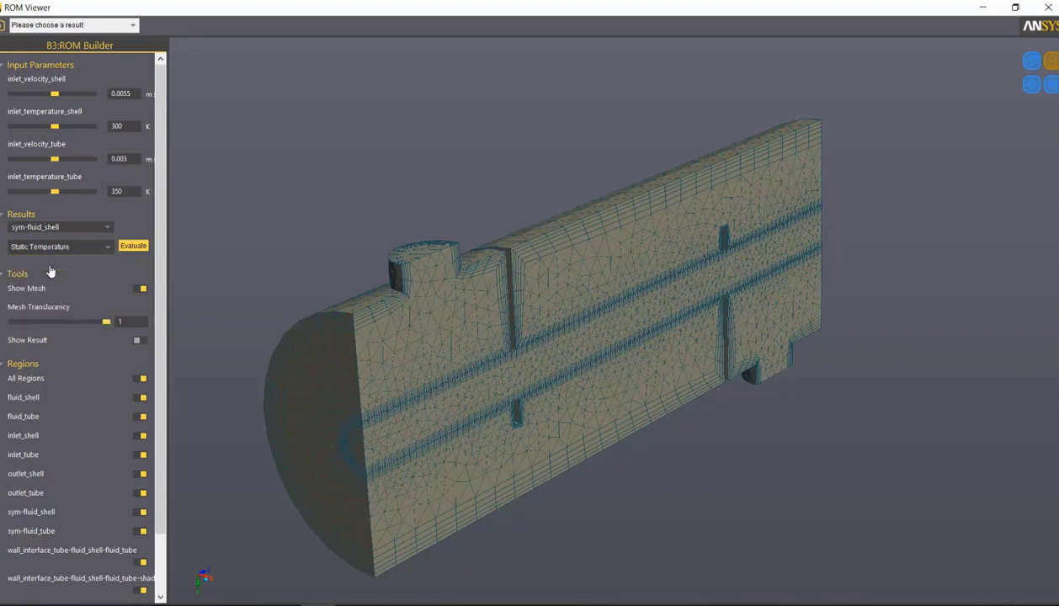
click(135, 246)
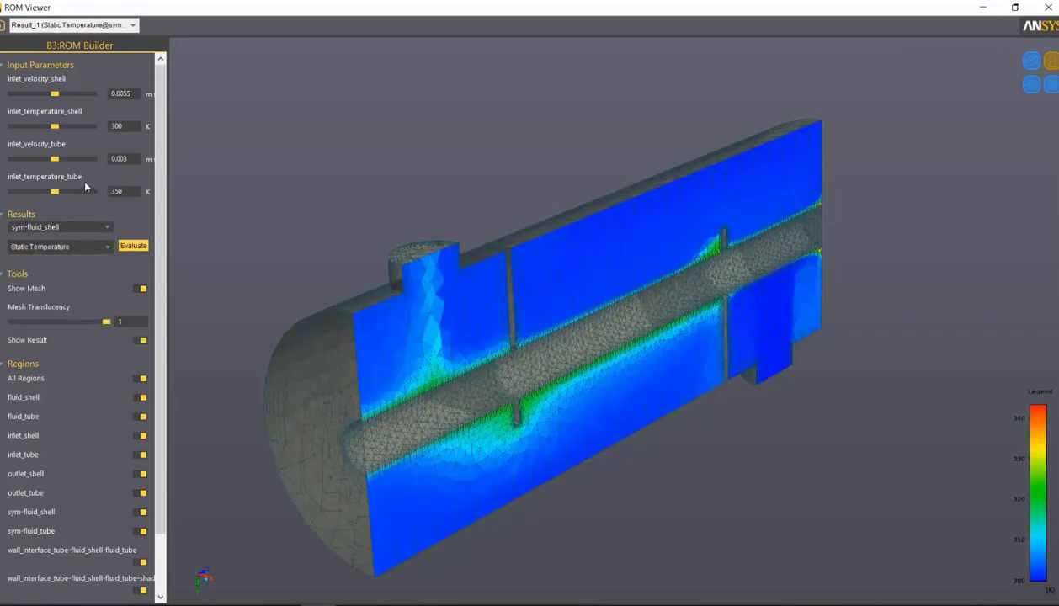
Step: Re-evaluate the contour with inlet_velocity_shell 0.001283 and inlet_temperature_shell 271.89 K
drag(49, 99, 12, 97)
click(13, 127)
click(133, 246)
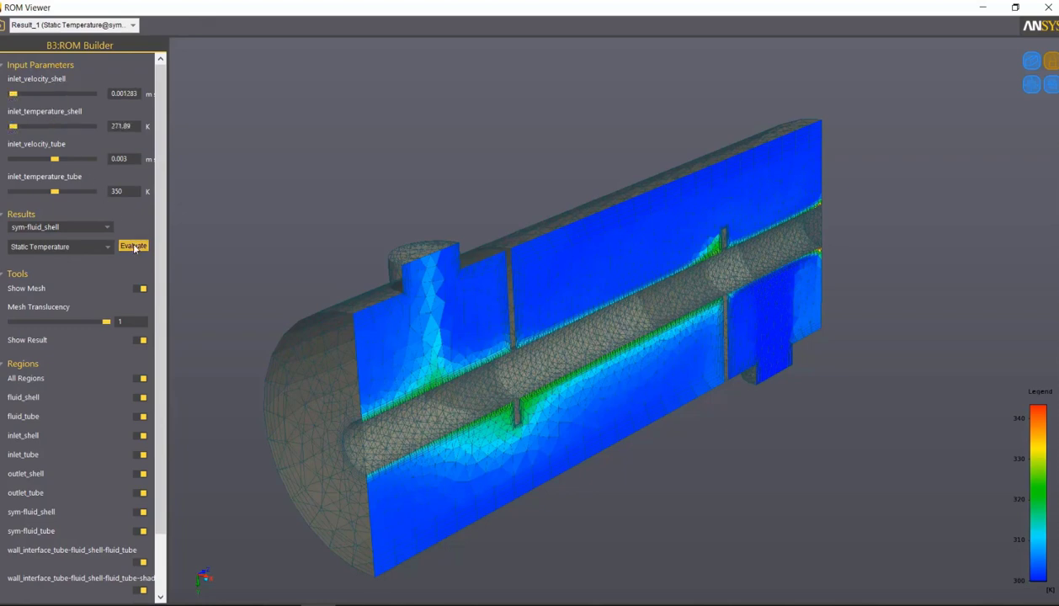
Step: Re-evaluate with inlet_temperature_shell 326.98 K and inlet_temperature_tube 381.92 K
click(94, 127)
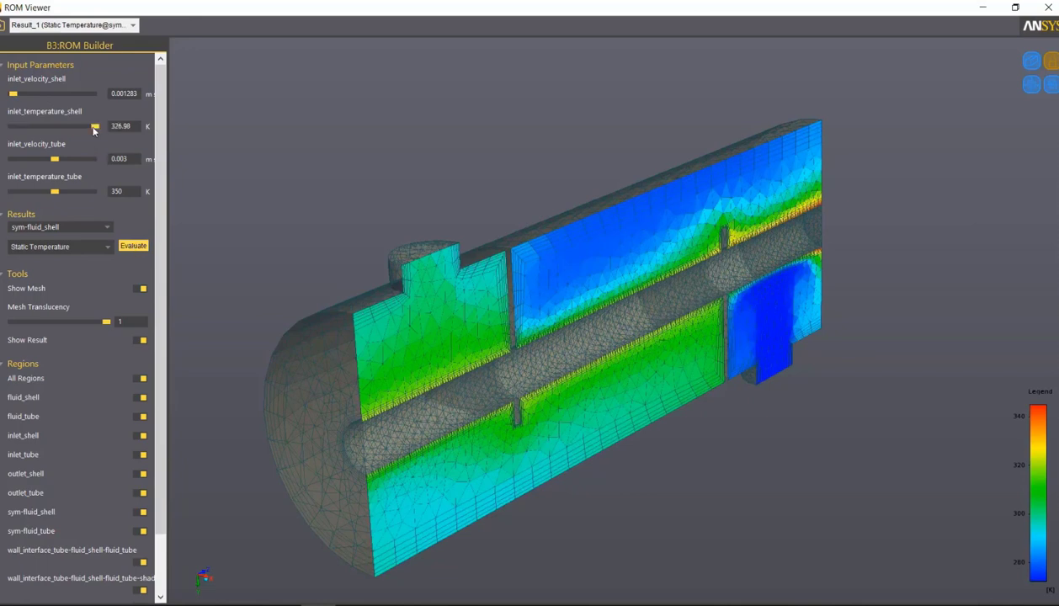
click(135, 249)
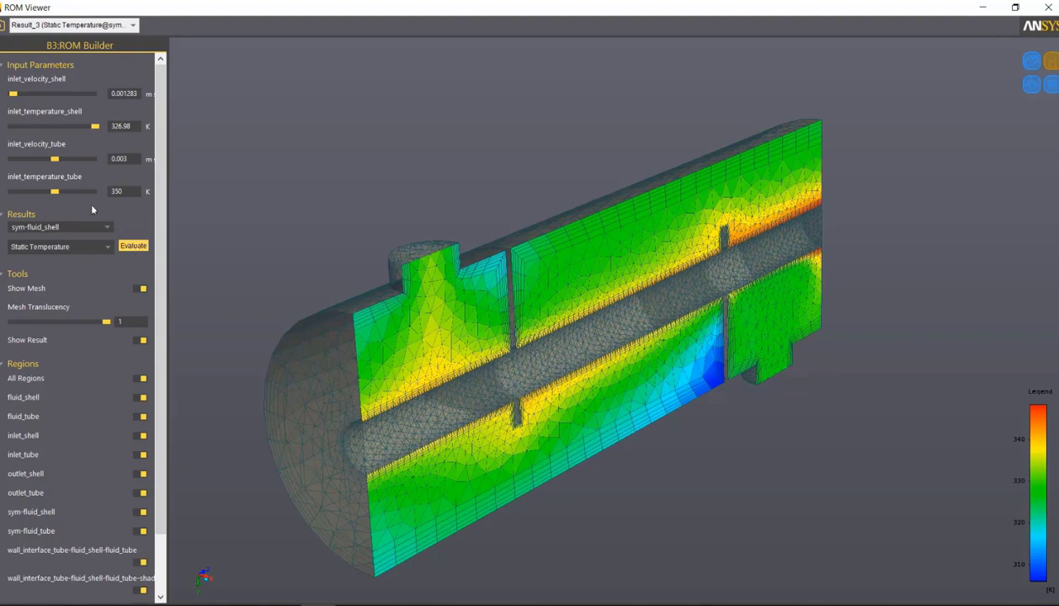
click(93, 192)
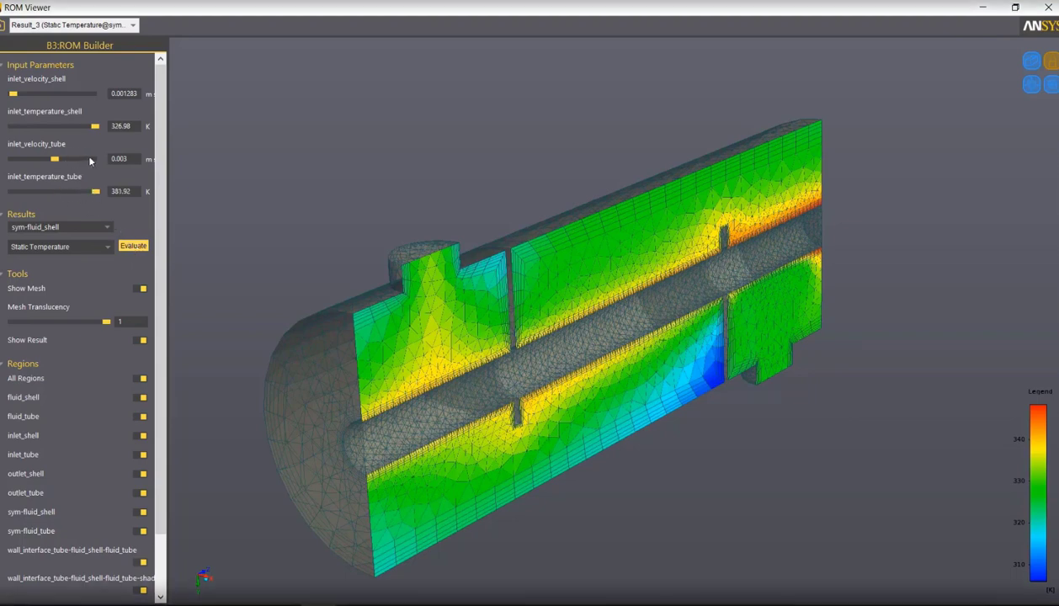
click(133, 246)
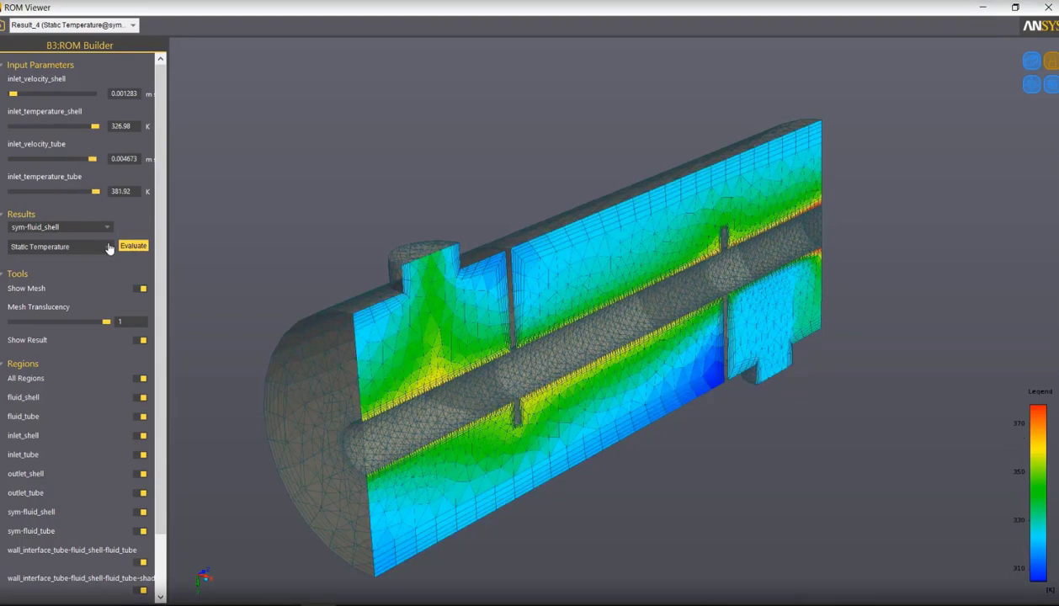
click(107, 247)
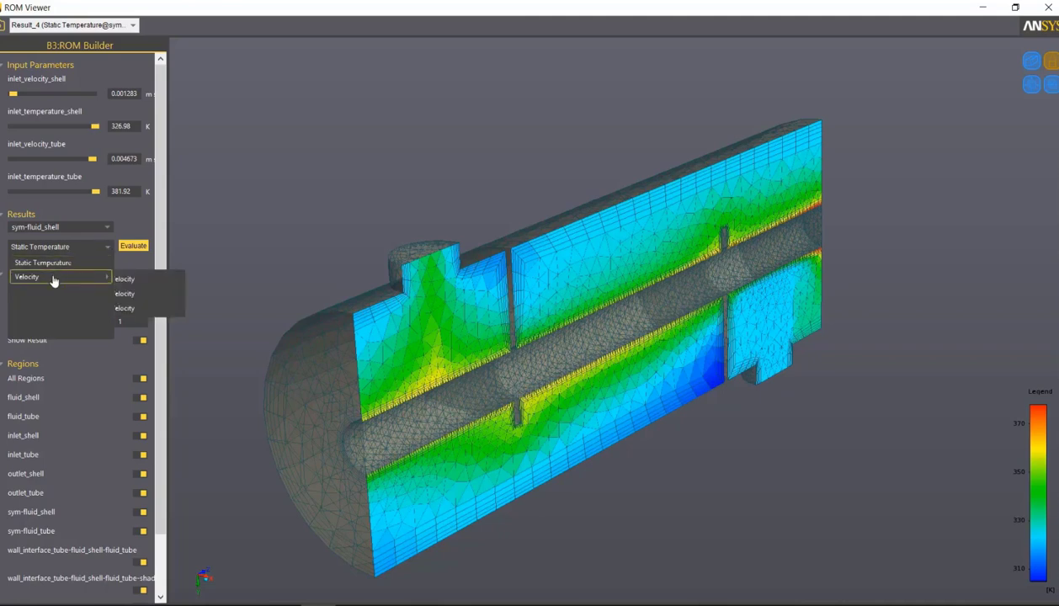
Step: Evaluate the Velocity contour, then re-evaluate with inlet_velocity_shell raised to 0.006207
click(59, 274)
click(130, 248)
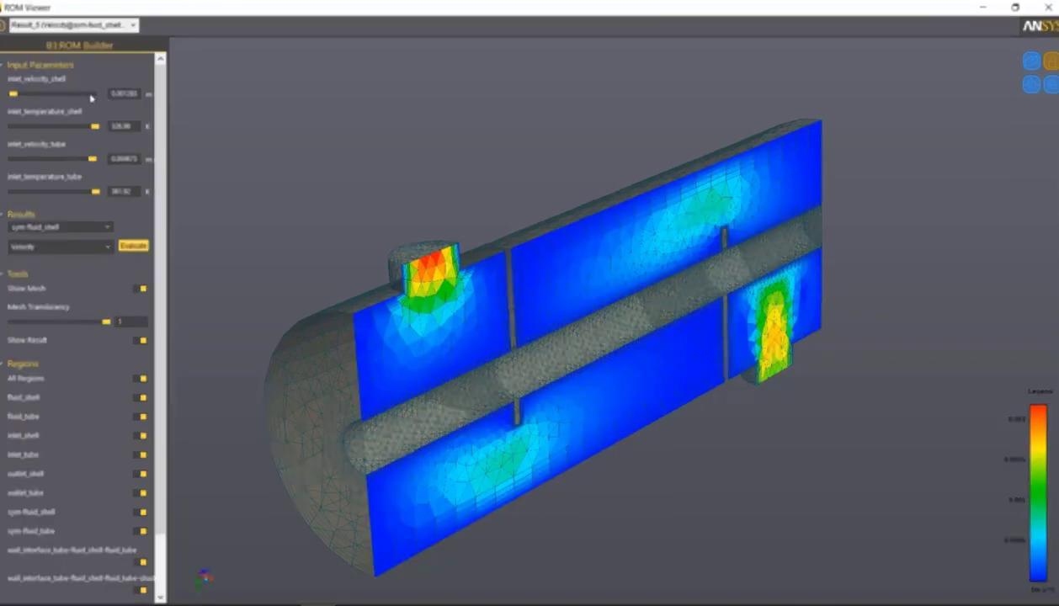
drag(12, 93, 91, 94)
click(133, 246)
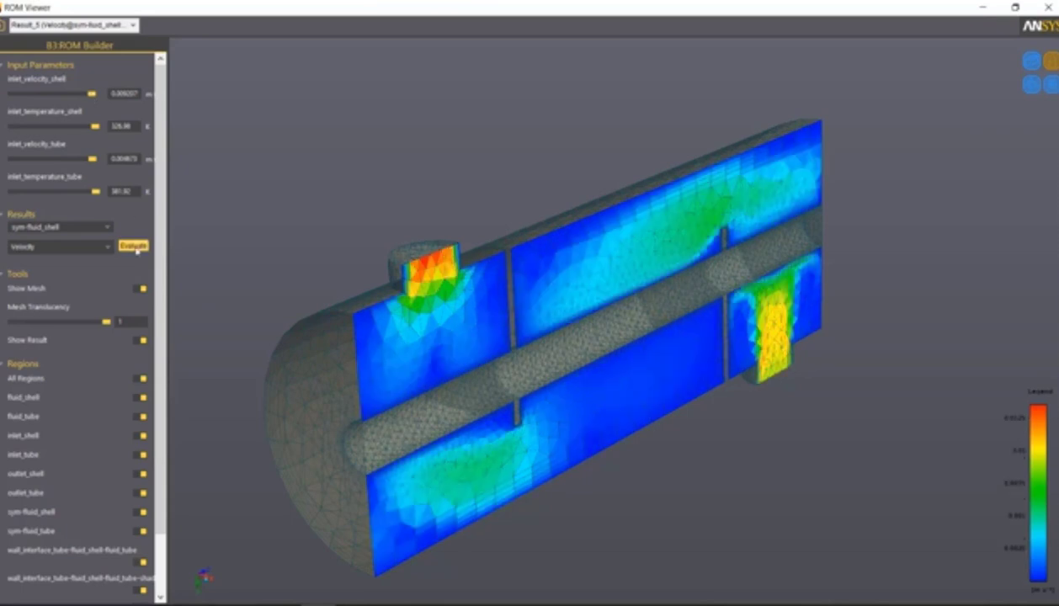
Step: Recall the saved Result_3 temperature contour and set the result region to walls_shell
click(131, 25)
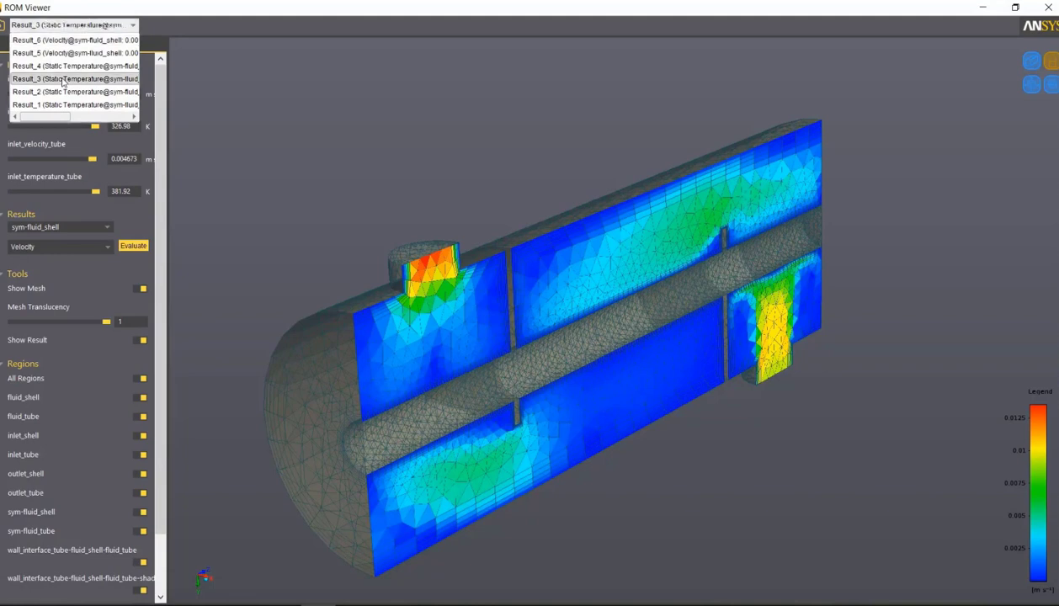
click(62, 78)
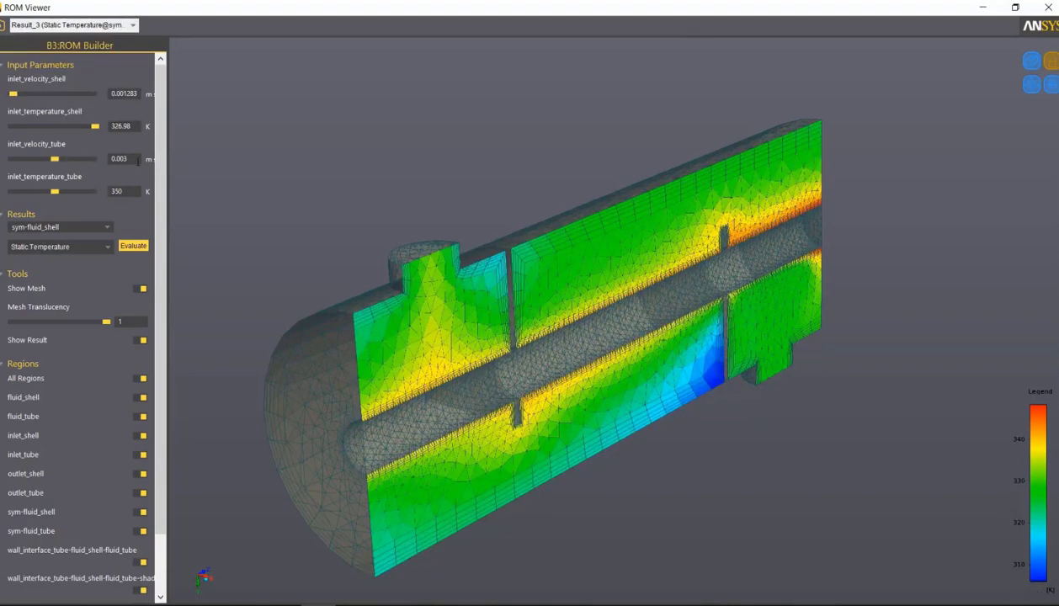
click(106, 231)
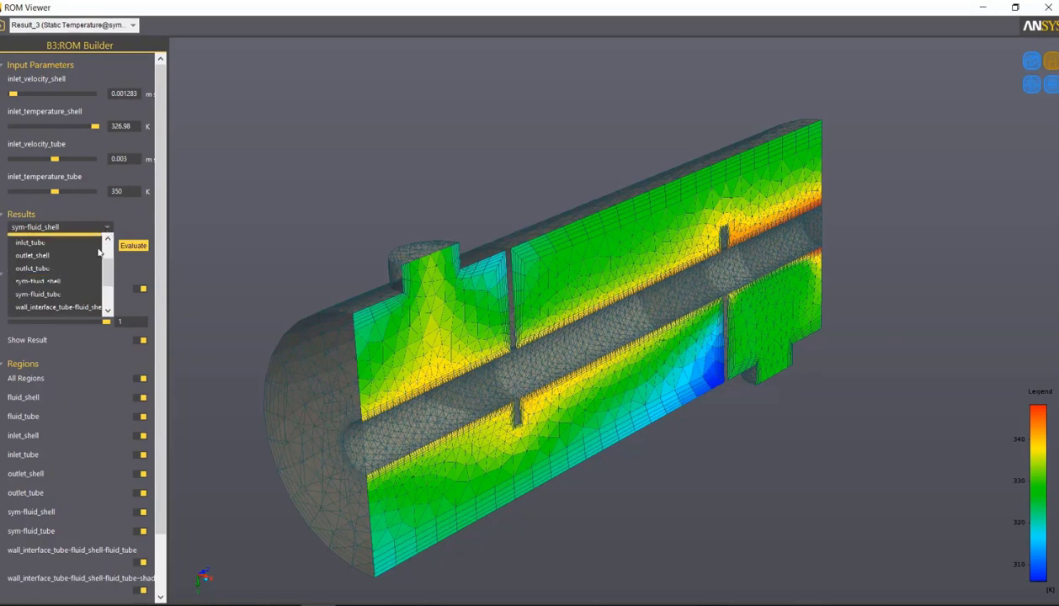
drag(106, 270, 105, 306)
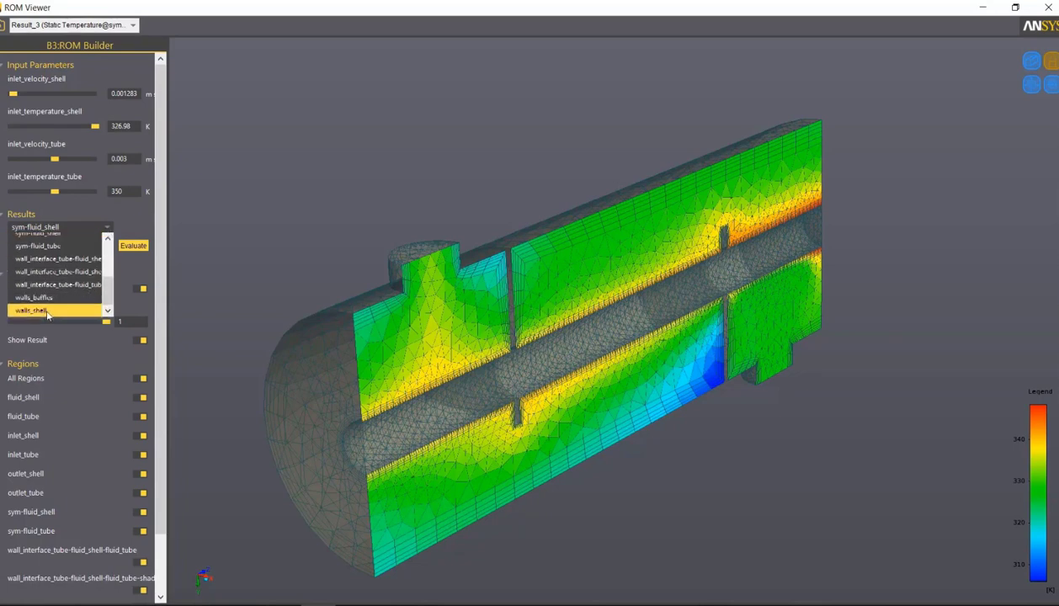
click(57, 310)
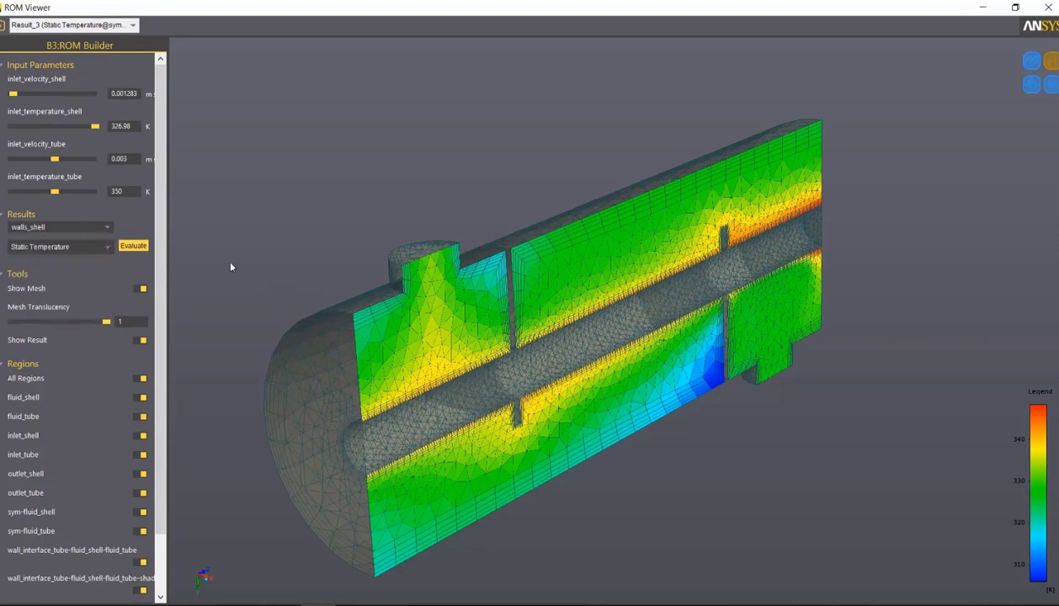